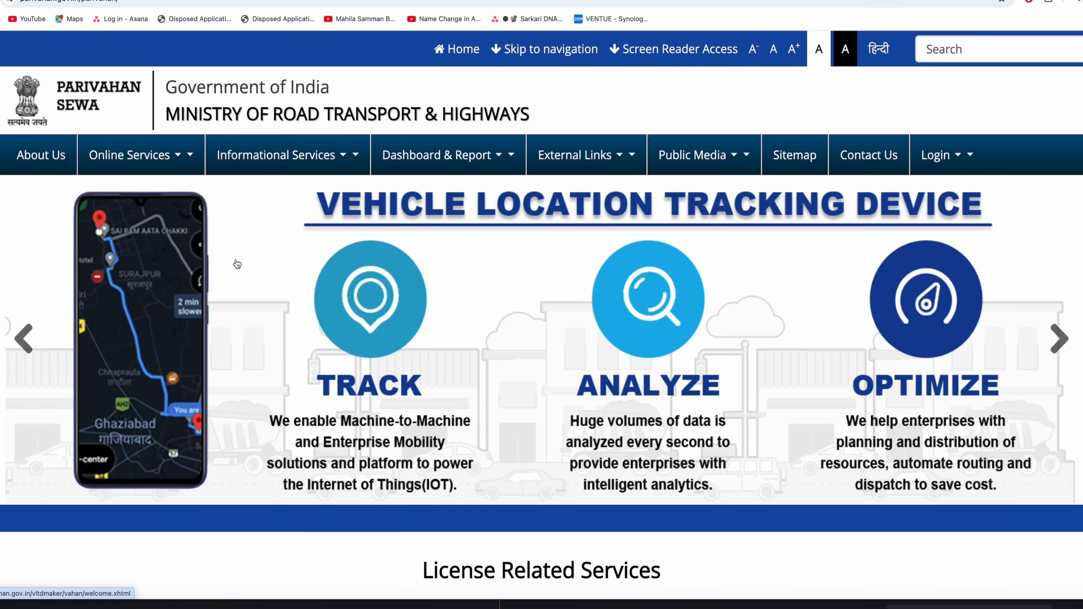
# - Open the Drivers/Learners License services and select Delhi as the service state
pyautogui.scroll(-8, 631, 505)
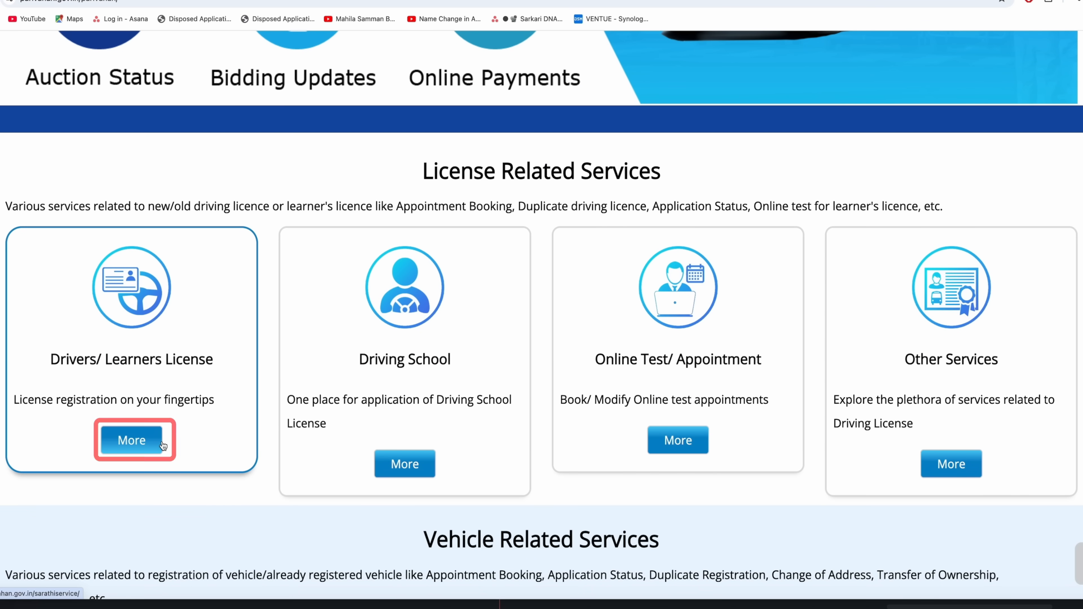
pyautogui.click(161, 444)
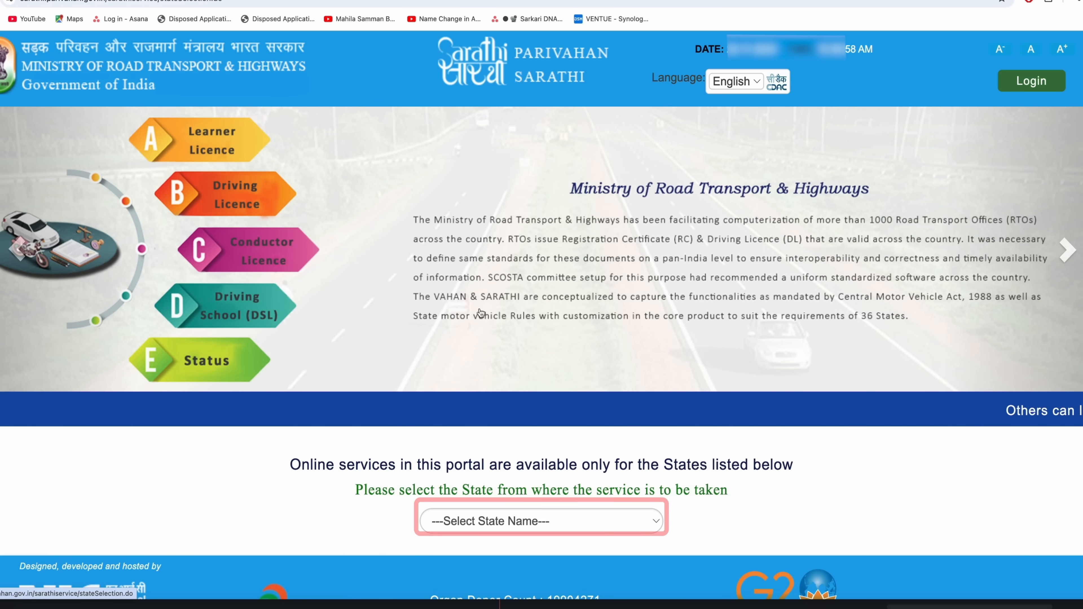
pyautogui.click(548, 519)
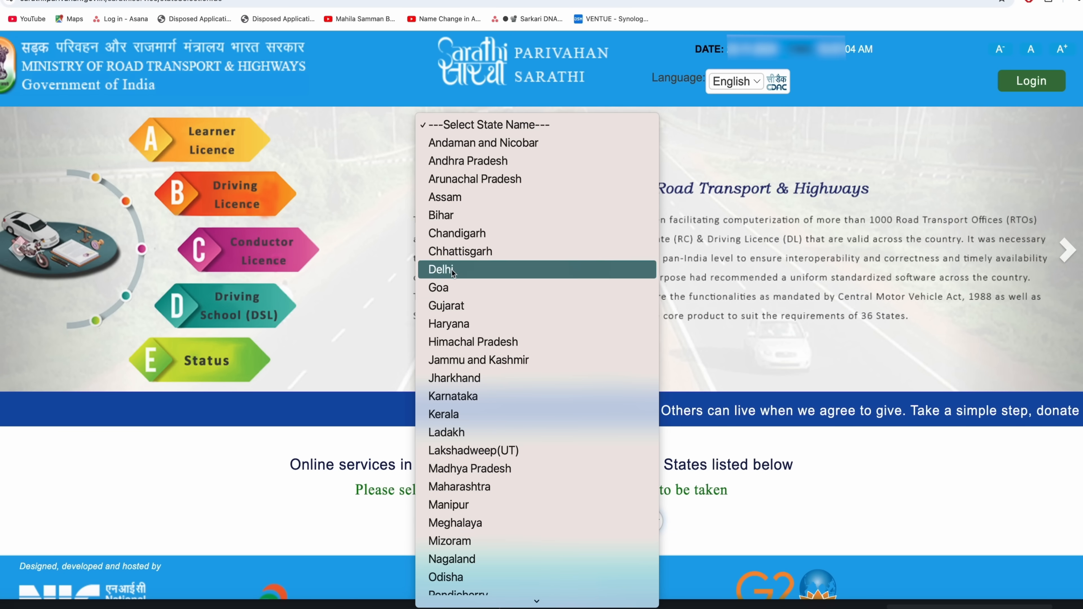
pyautogui.click(456, 269)
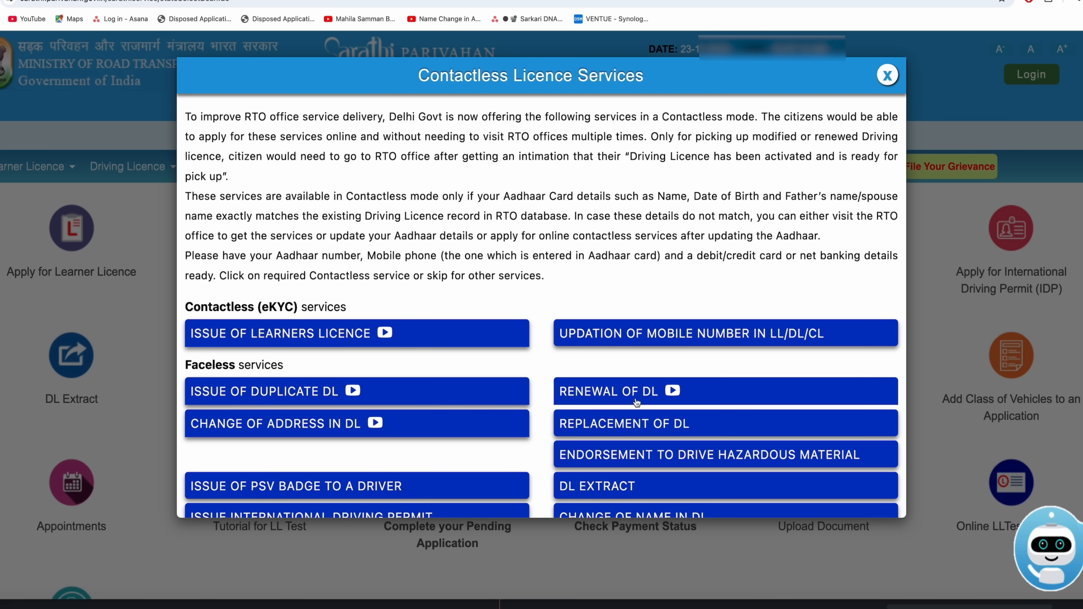
# - Skip past the Contactless Licence Services notice
pyautogui.scroll(-5, 597, 446)
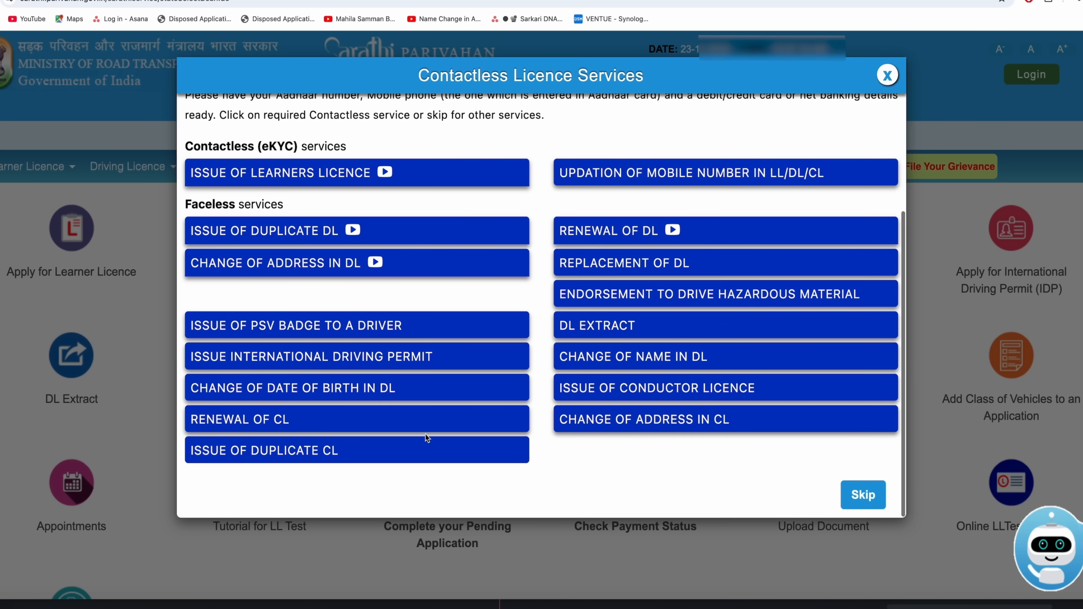
pyautogui.click(859, 496)
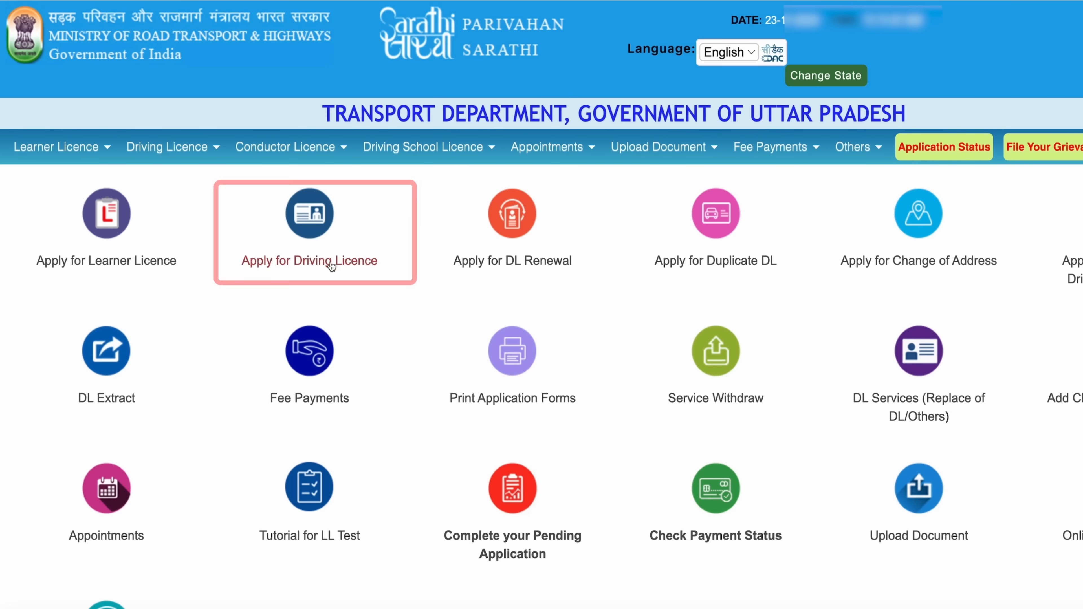
# - Start a new driving licence application and enter the learner's licence number
pyautogui.click(311, 234)
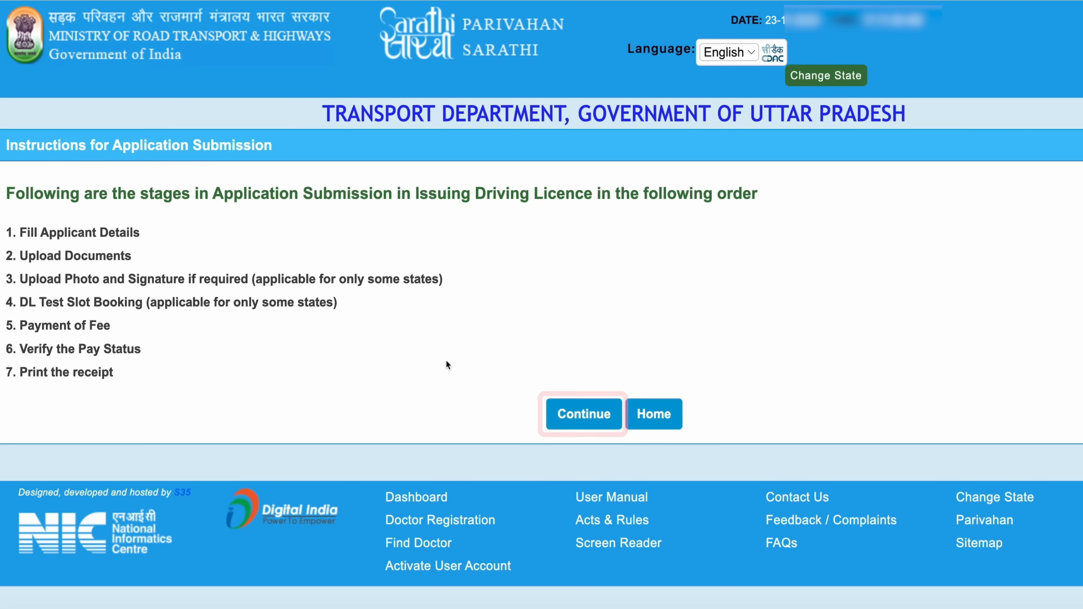
pyautogui.click(571, 410)
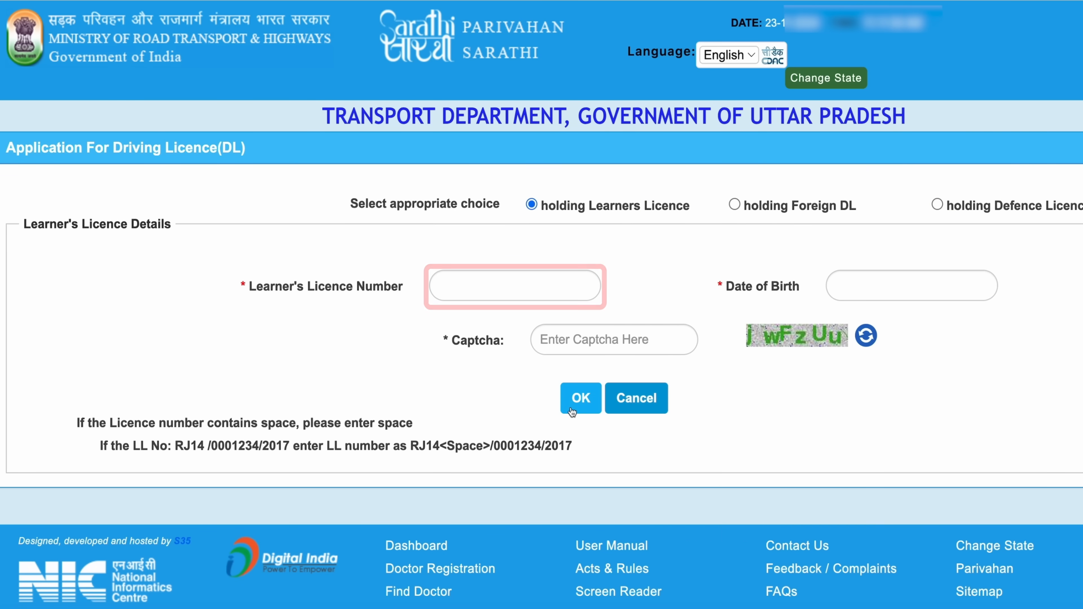
pyautogui.click(516, 280)
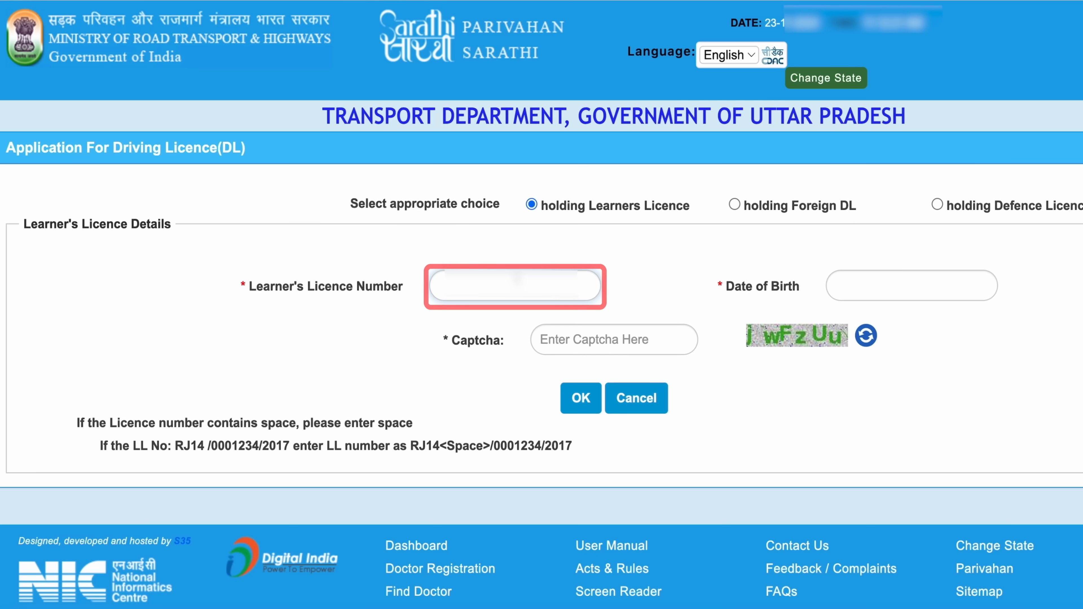
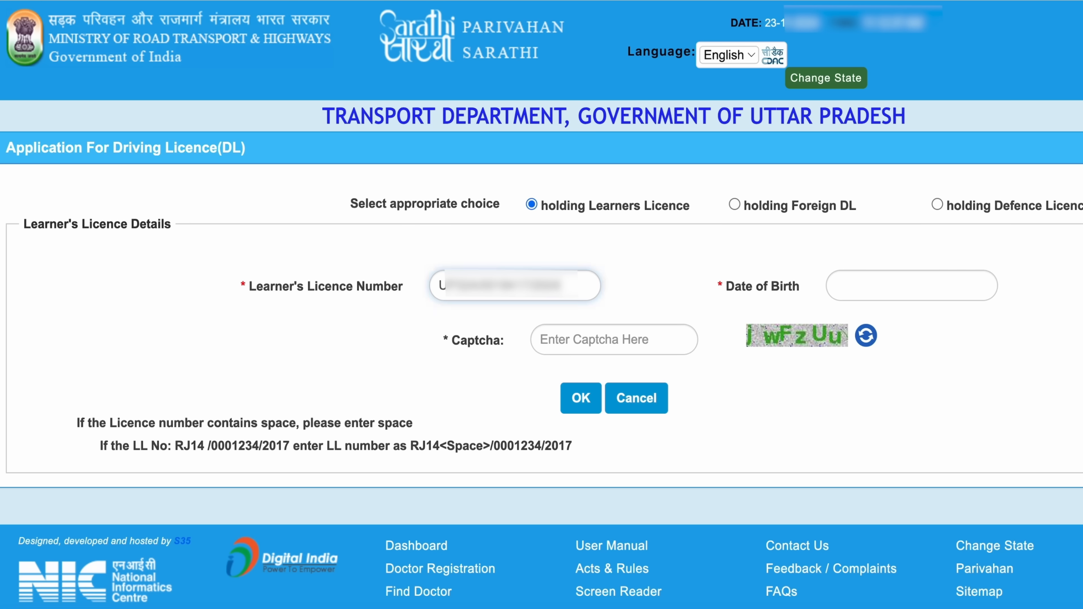
# - Pick the date of birth in the calendar, fill in the captcha and submit the details
pyautogui.click(870, 289)
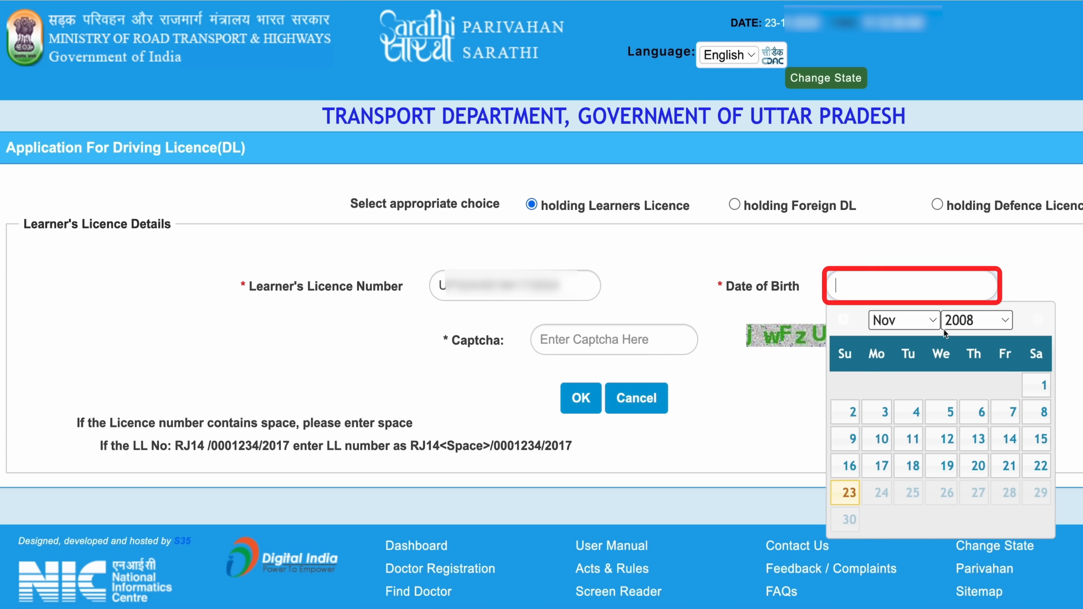
pyautogui.click(980, 318)
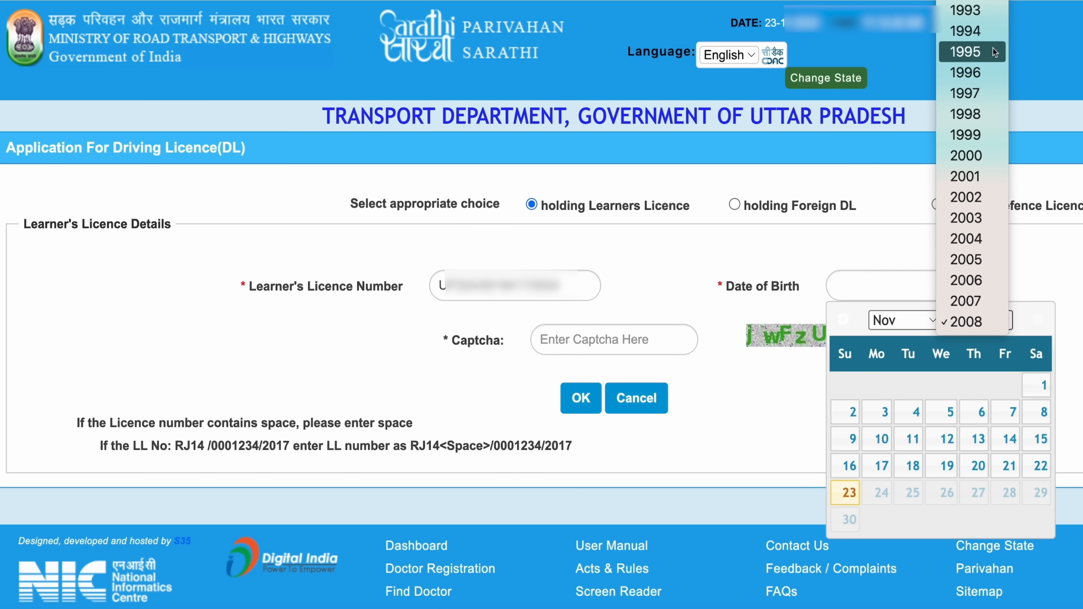
pyautogui.click(918, 321)
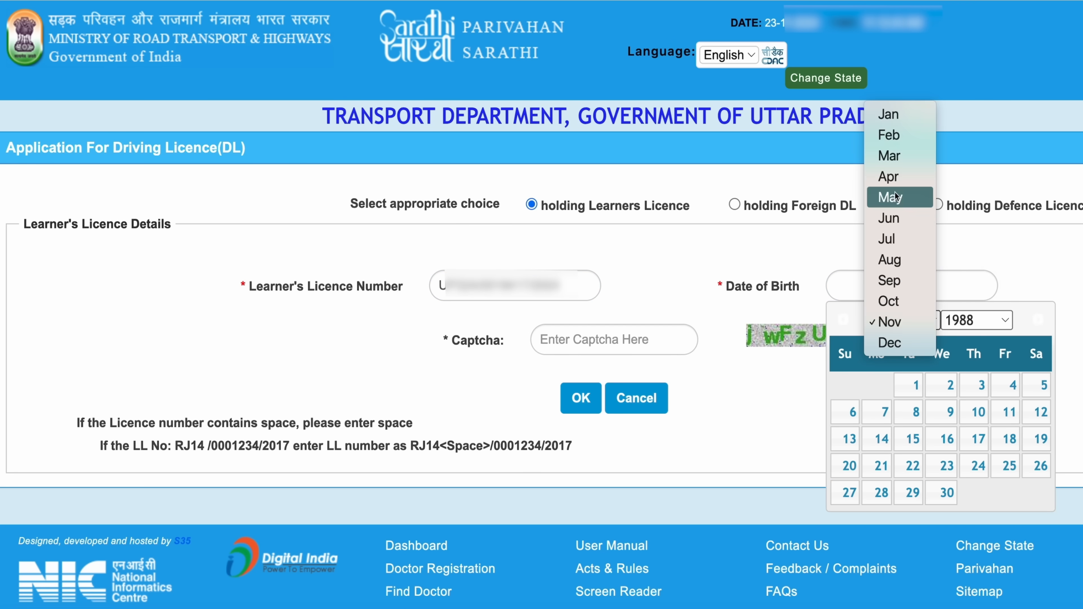
pyautogui.click(893, 217)
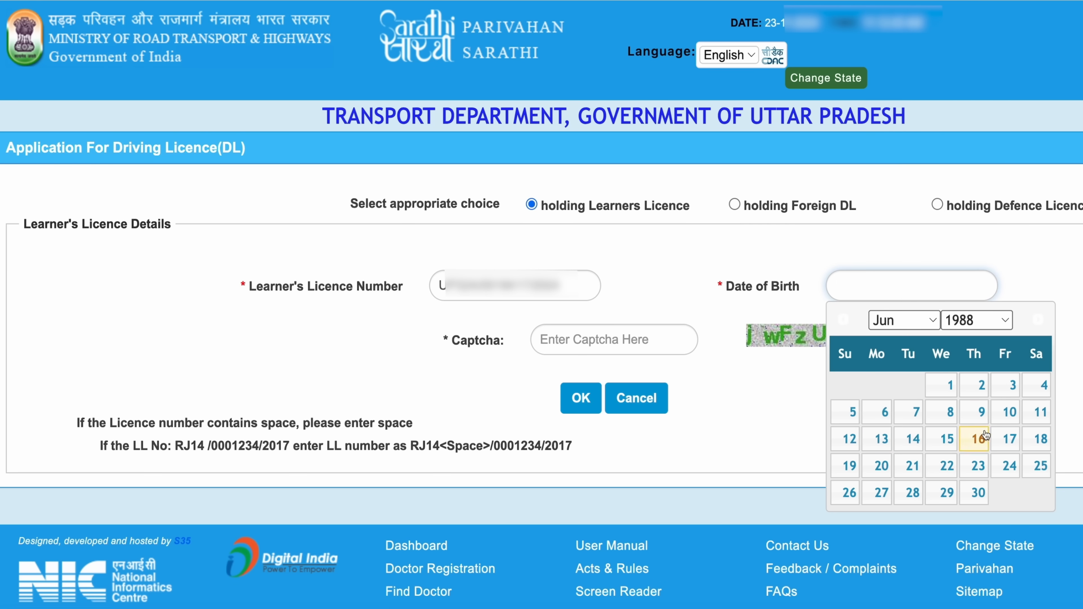
pyautogui.click(977, 438)
pyautogui.click(575, 339)
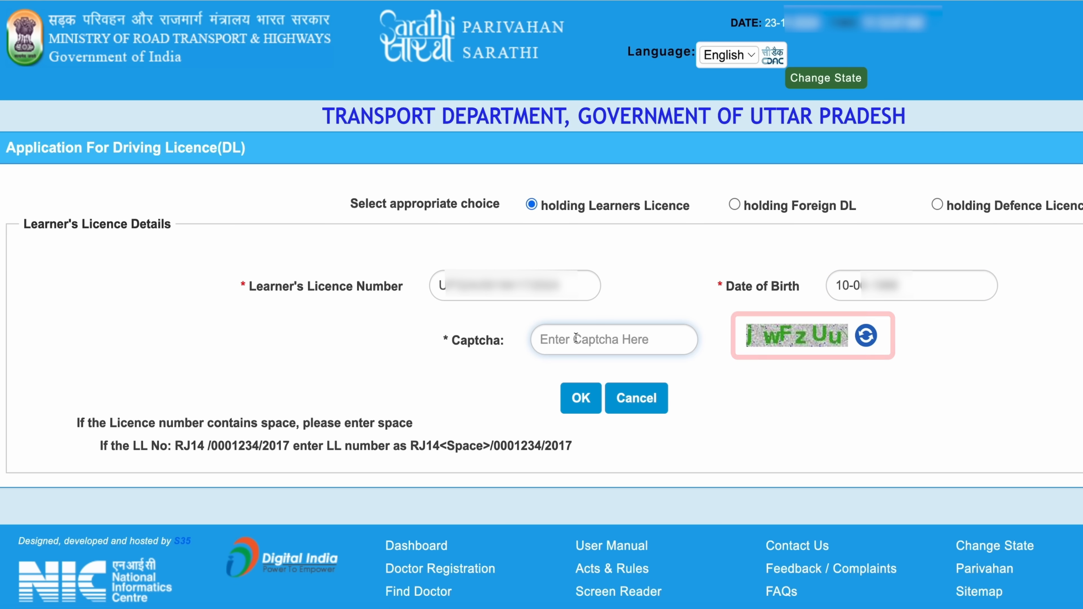
pyautogui.write('jw')
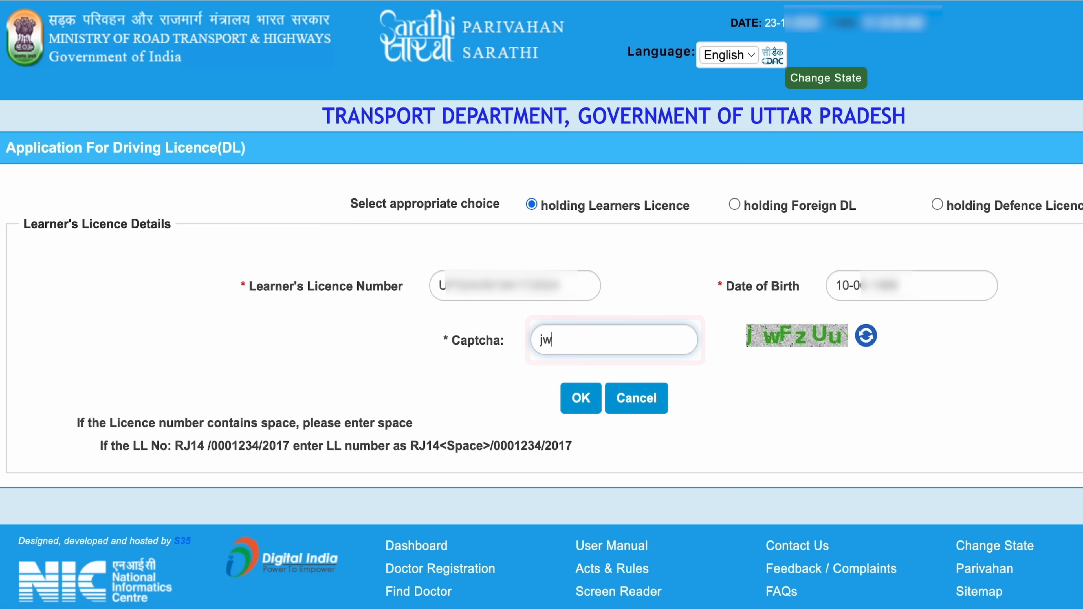
pyautogui.write('FzU')
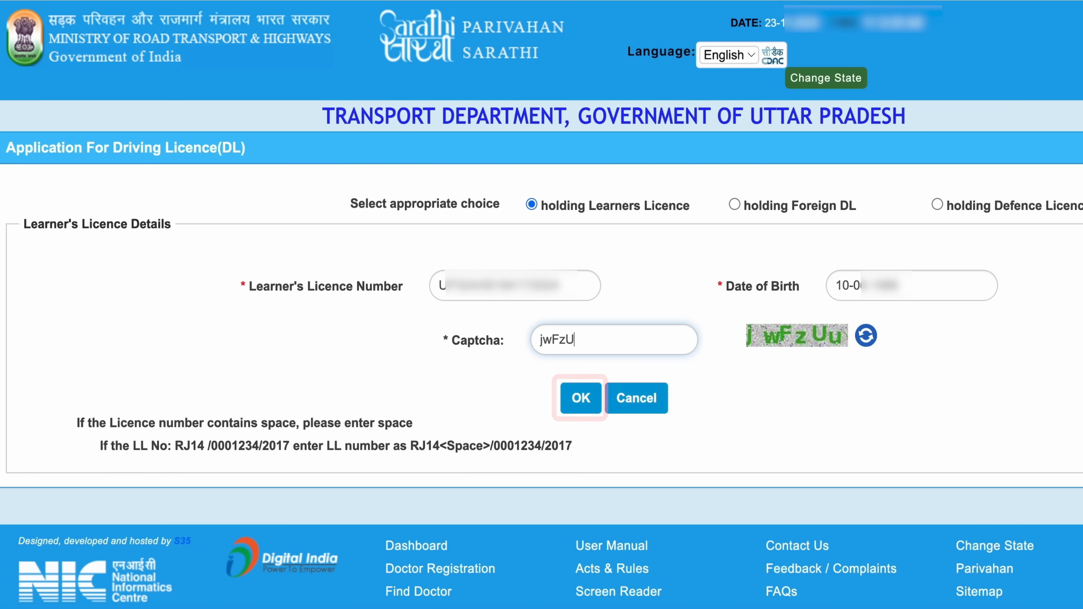
pyautogui.click(591, 405)
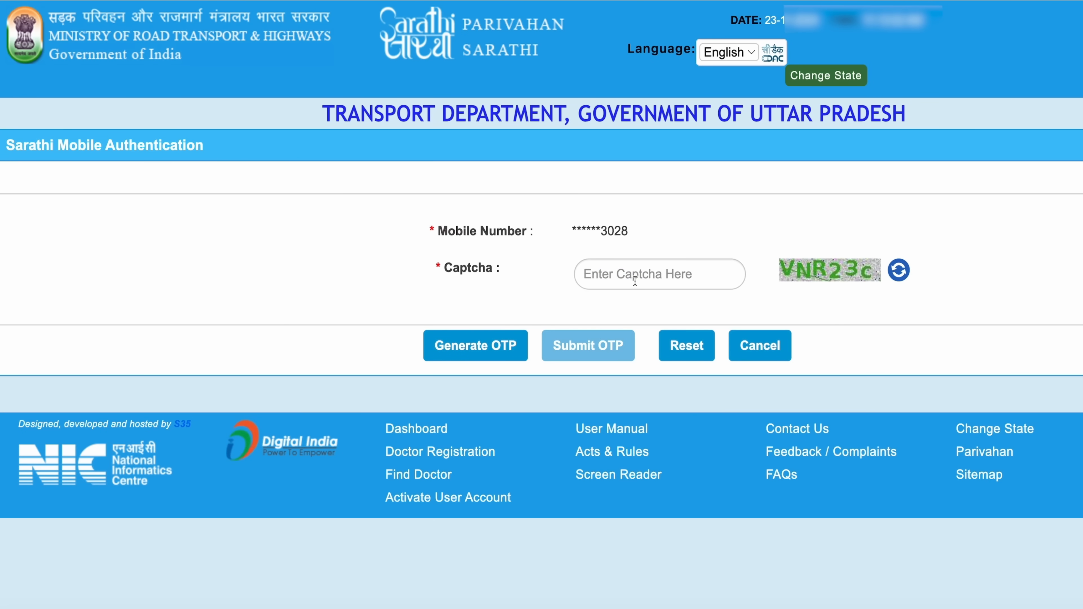
# - Fill in the authentication captcha, generate the mobile OTP and submit it for verification
pyautogui.click(653, 279)
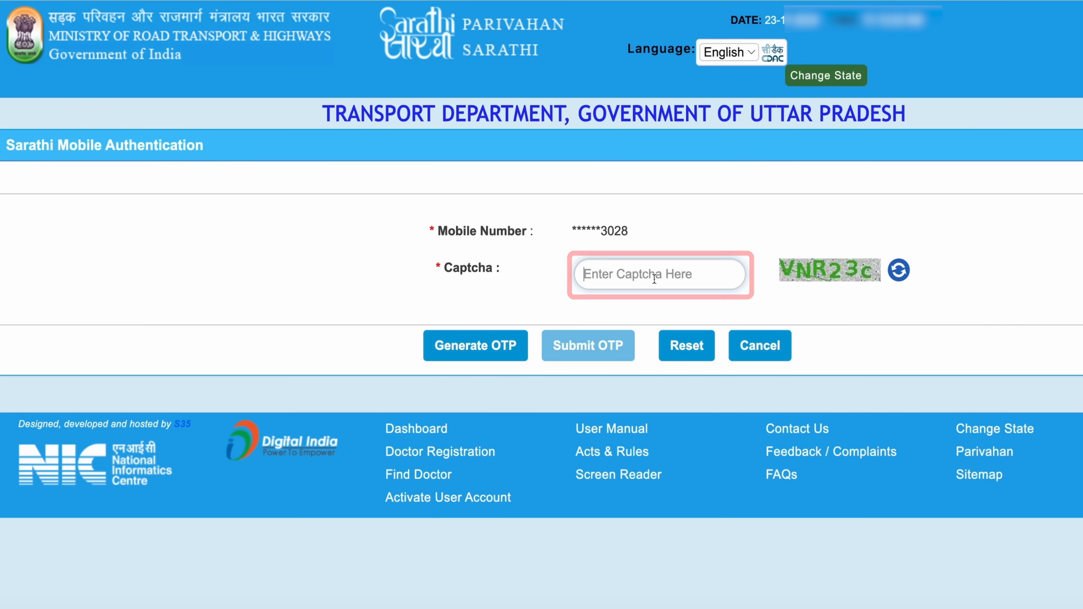
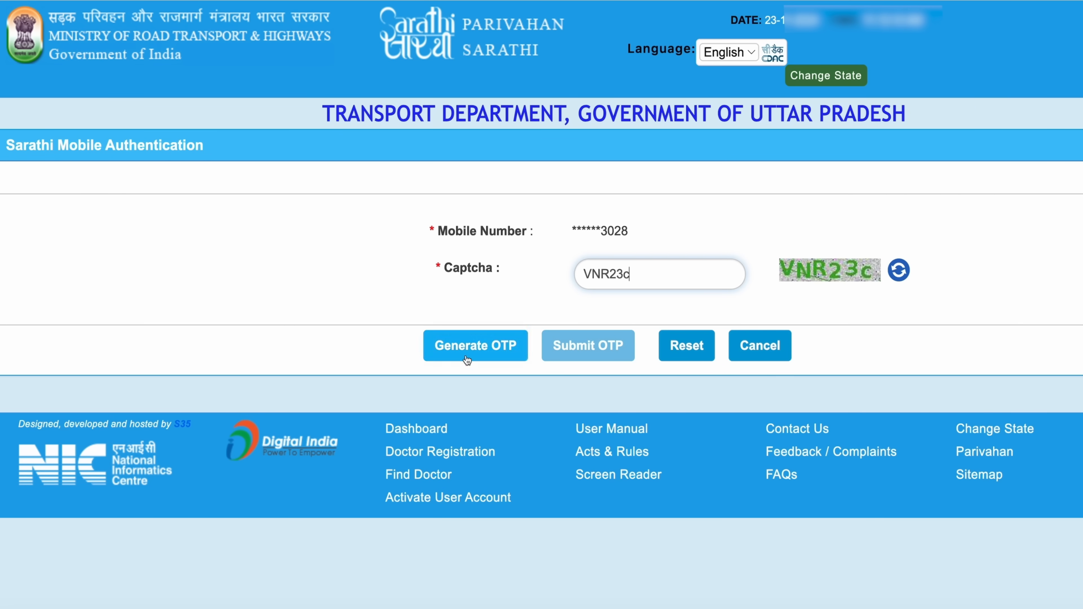
pyautogui.click(476, 348)
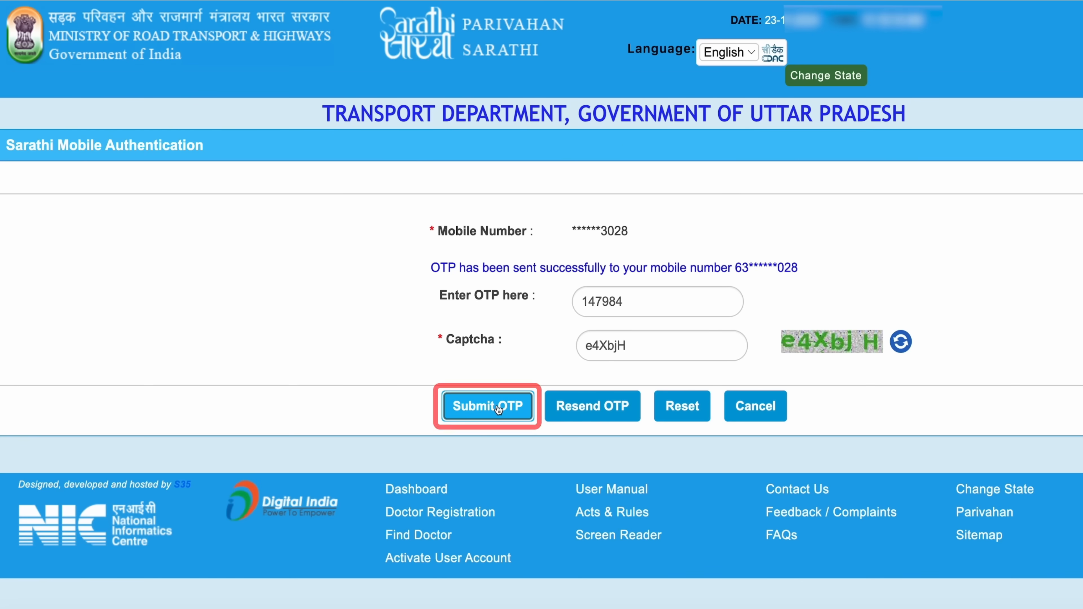
pyautogui.click(498, 408)
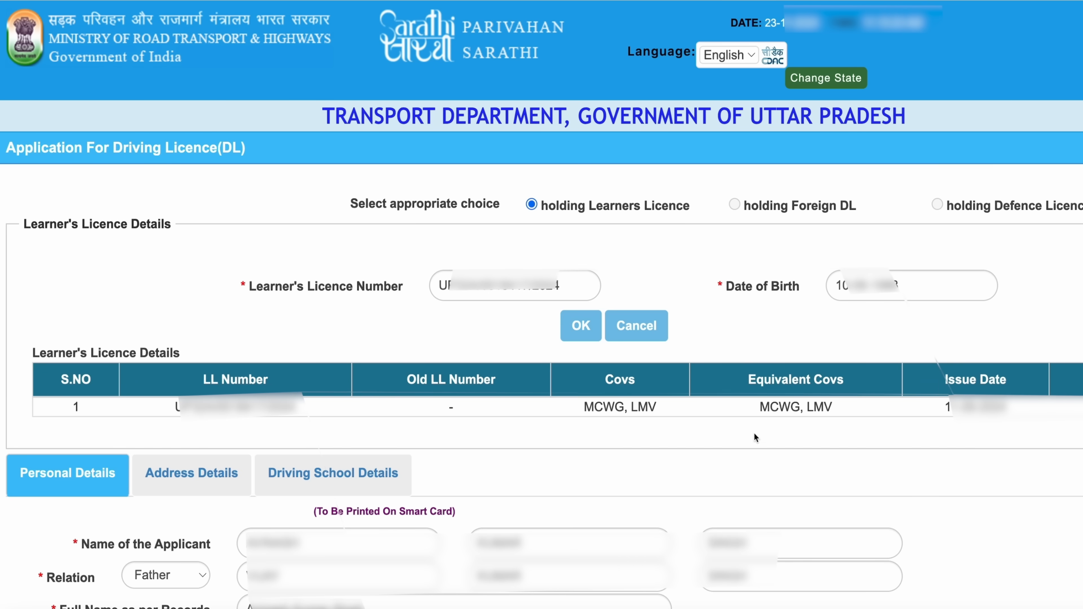
# - Select both MCWG and LMV vehicle classes and submit the application form
pyautogui.scroll(-5, 732, 441)
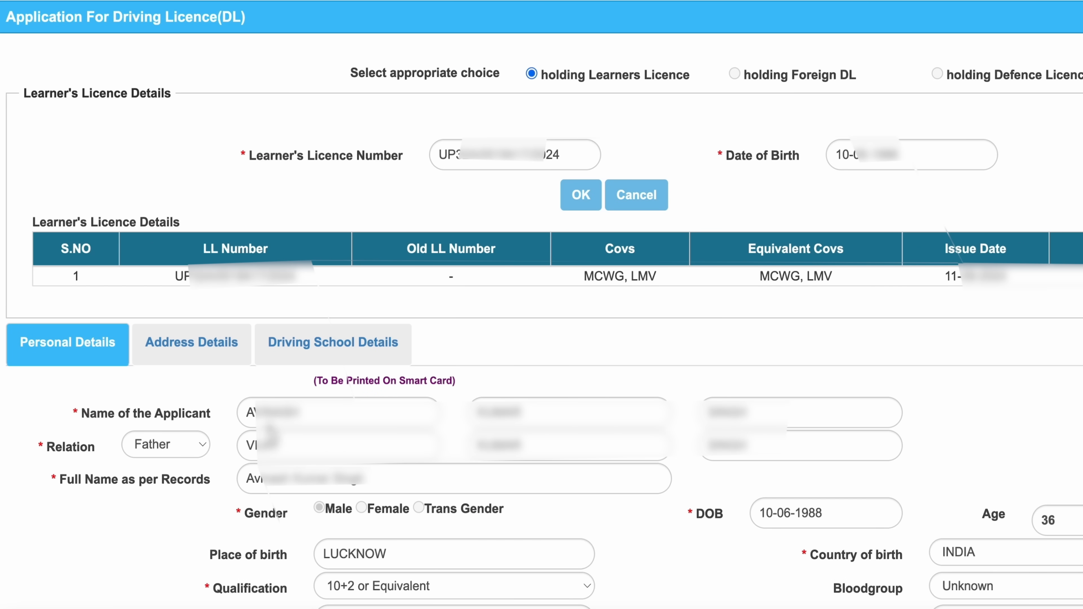
pyautogui.scroll(-8, 799, 518)
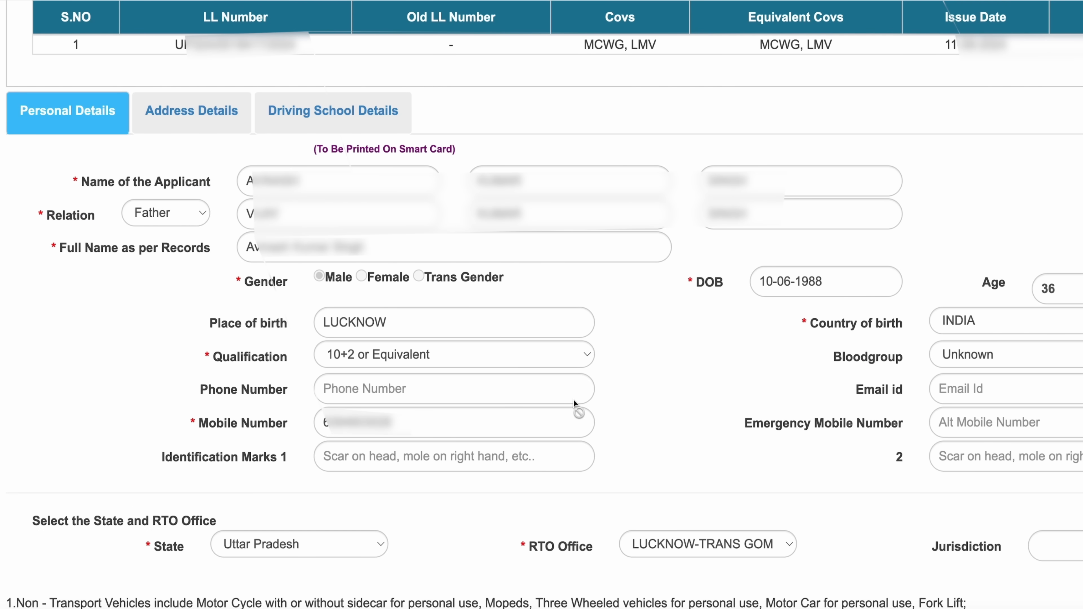
pyautogui.scroll(-6, 958, 447)
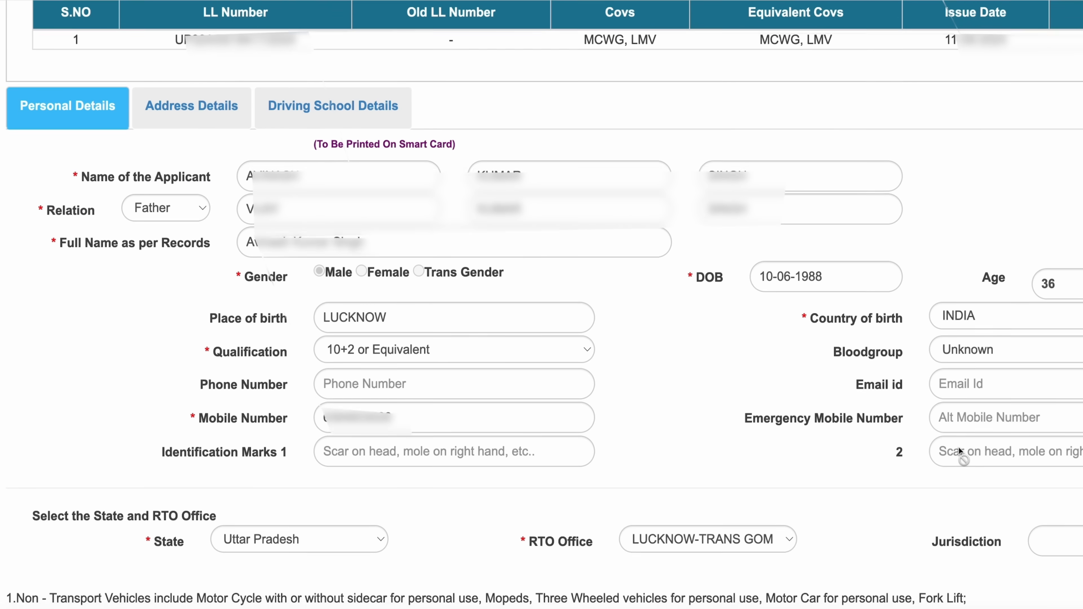
pyautogui.scroll(-1, 555, 384)
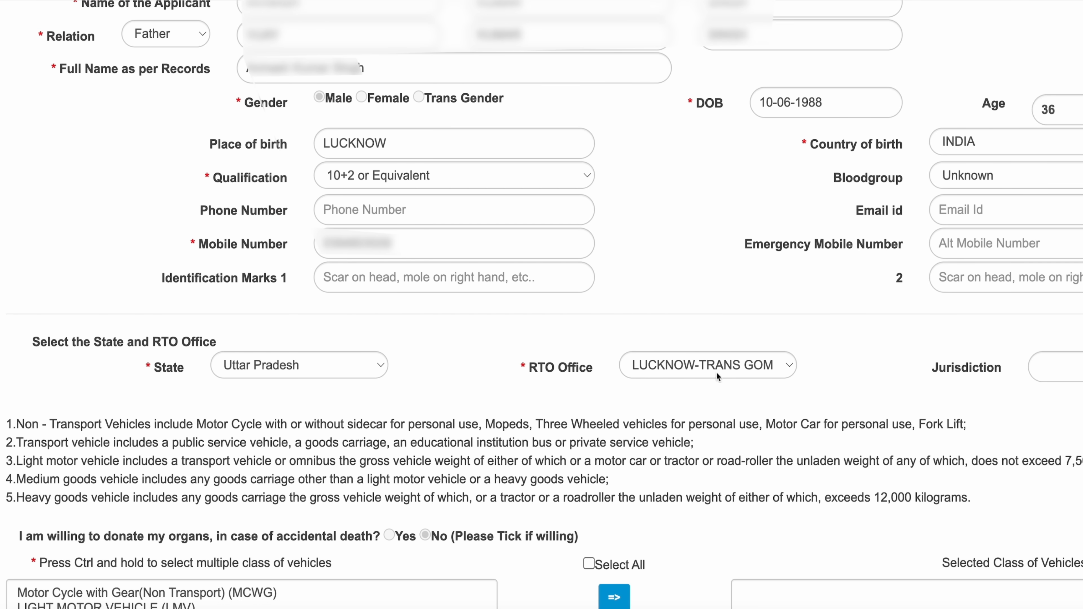
pyautogui.scroll(-8, 399, 404)
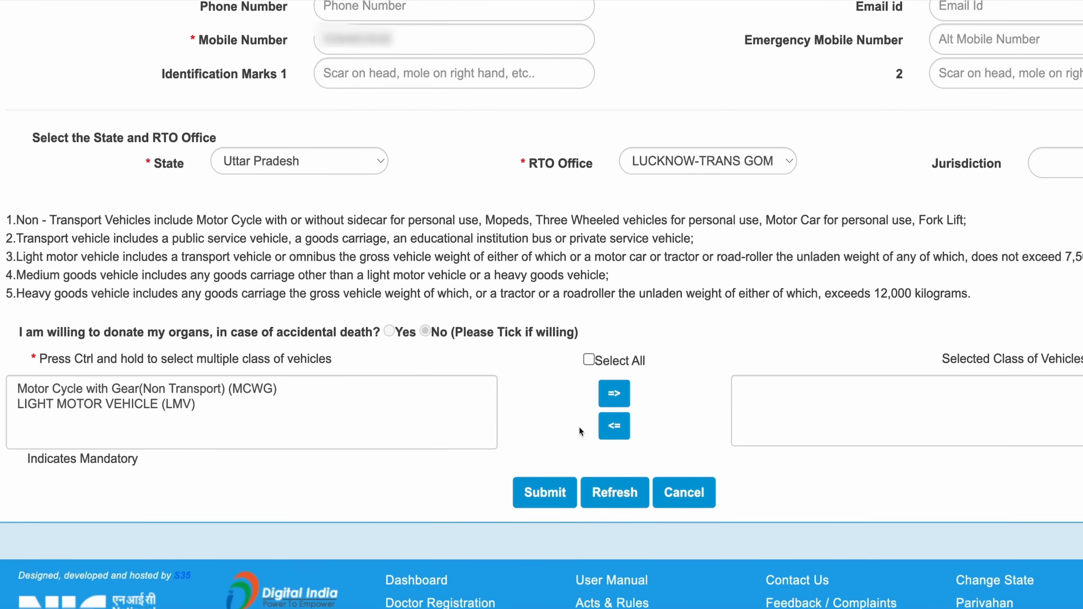
pyautogui.scroll(13, 489, 344)
pyautogui.scroll(-5, 363, 368)
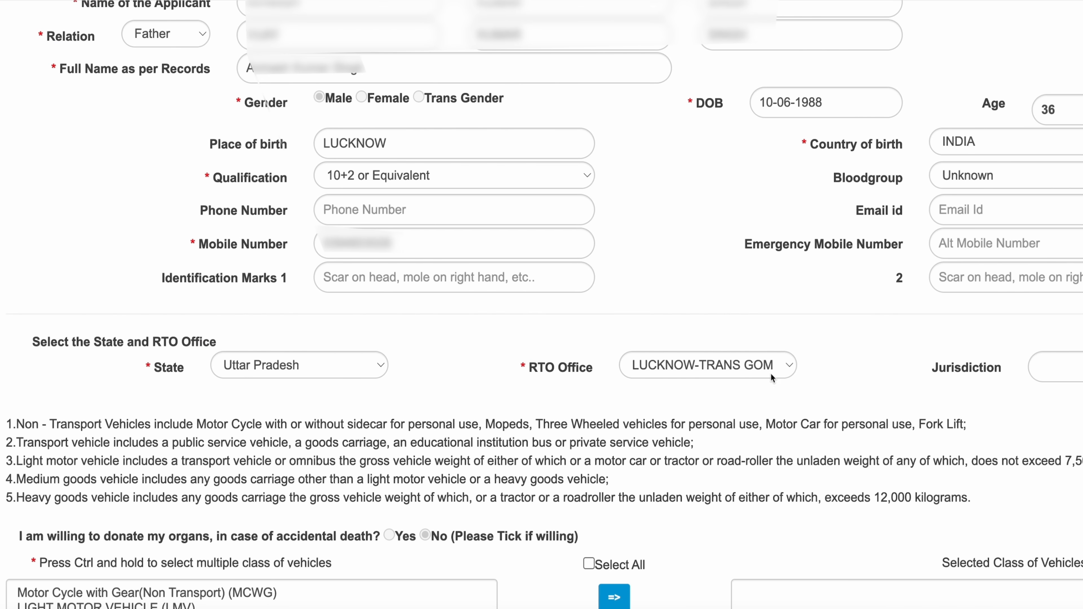
pyautogui.scroll(-8, 555, 412)
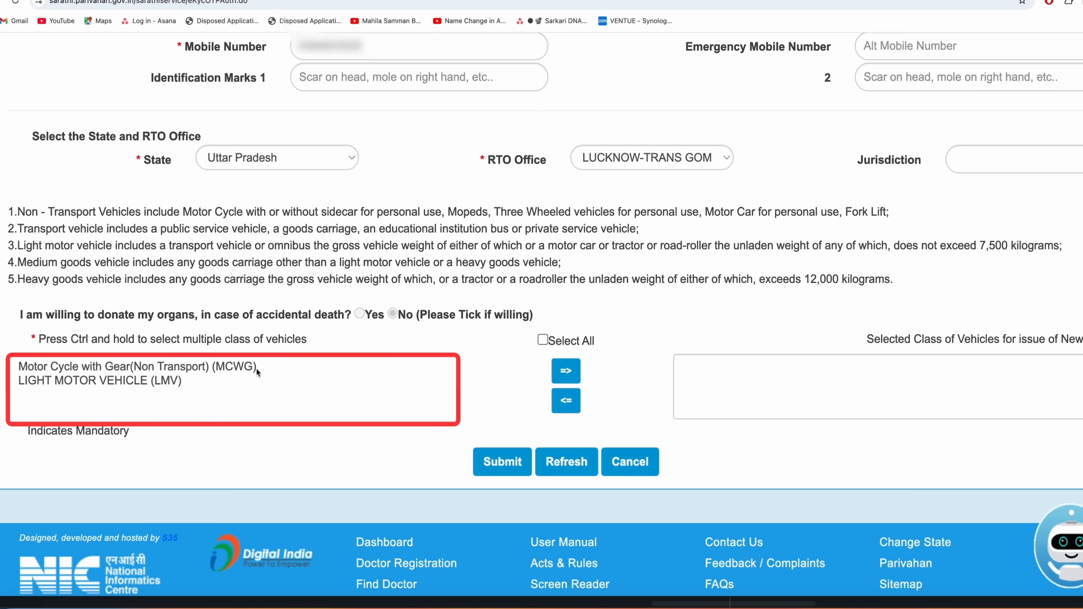
pyautogui.click(543, 340)
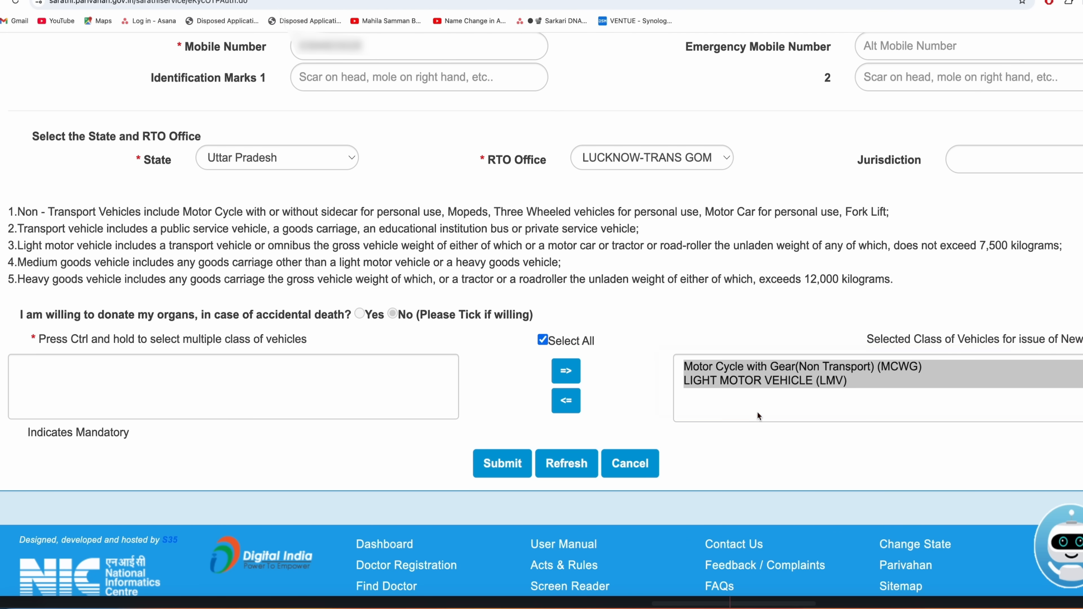
pyautogui.click(511, 437)
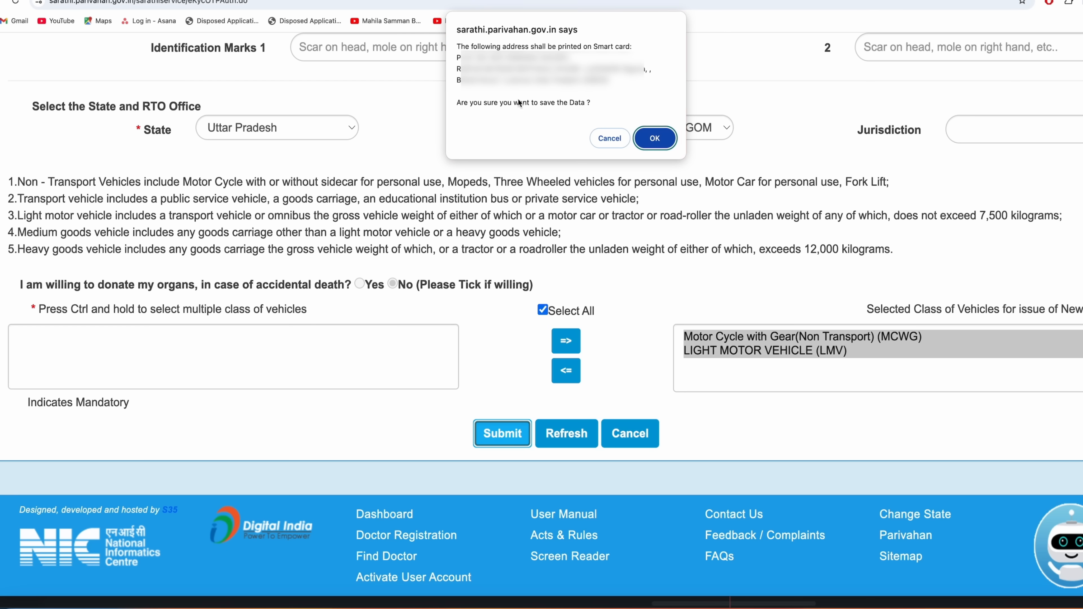
# - Confirm saving the application data and review the Application Reference Slip
pyautogui.click(667, 132)
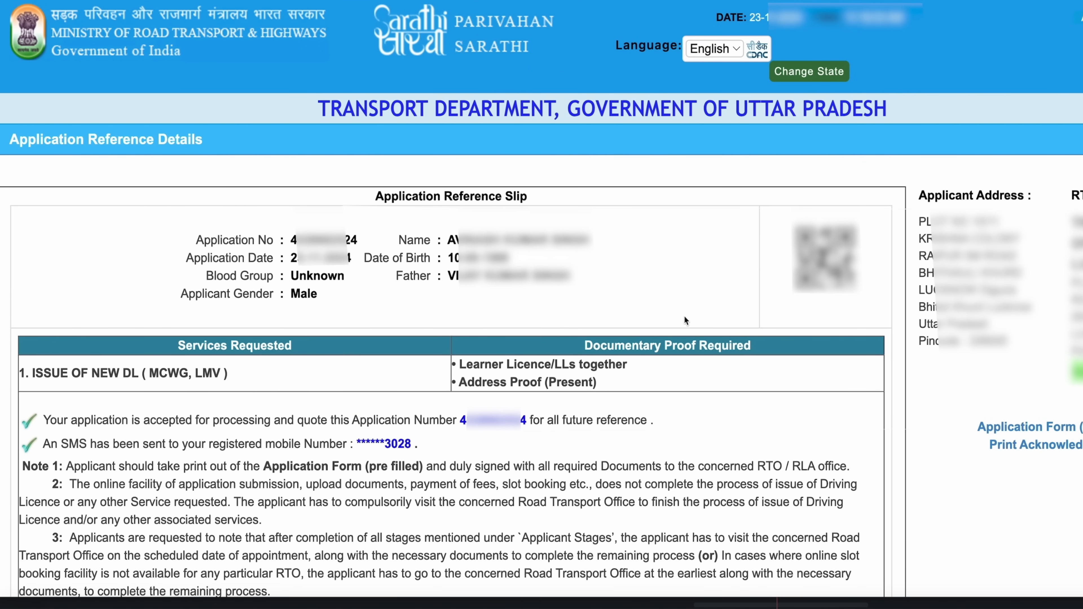
pyautogui.scroll(-2, 652, 290)
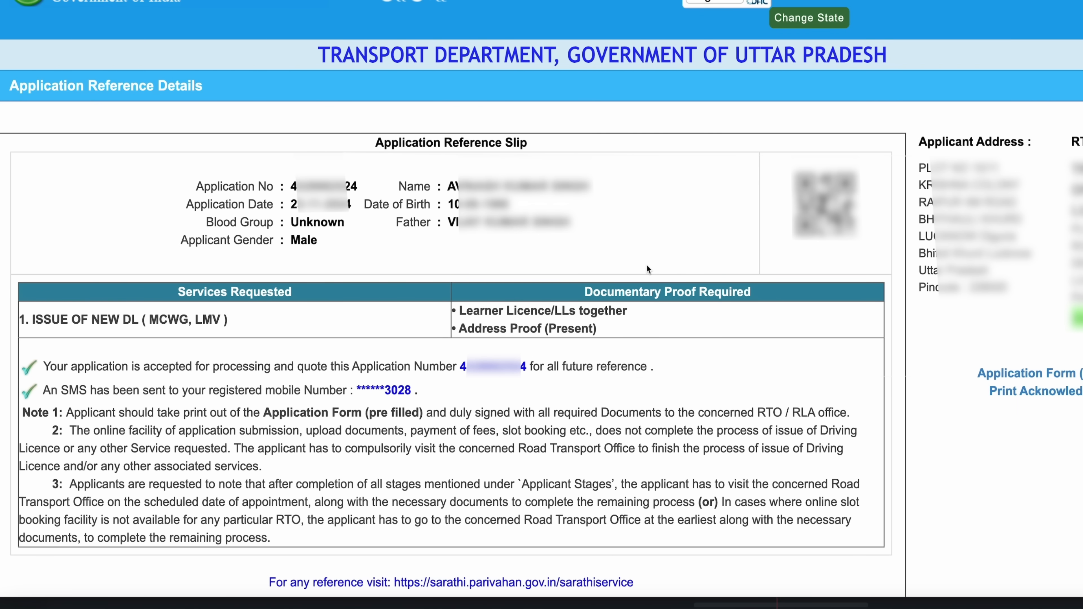
pyautogui.scroll(-5, 665, 273)
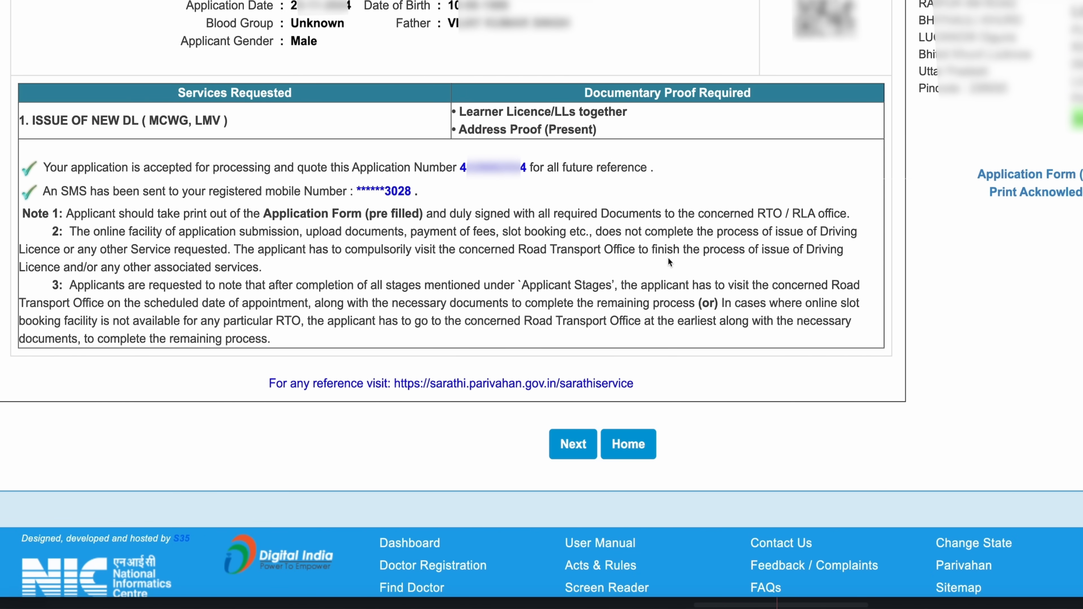
pyautogui.scroll(6, 668, 257)
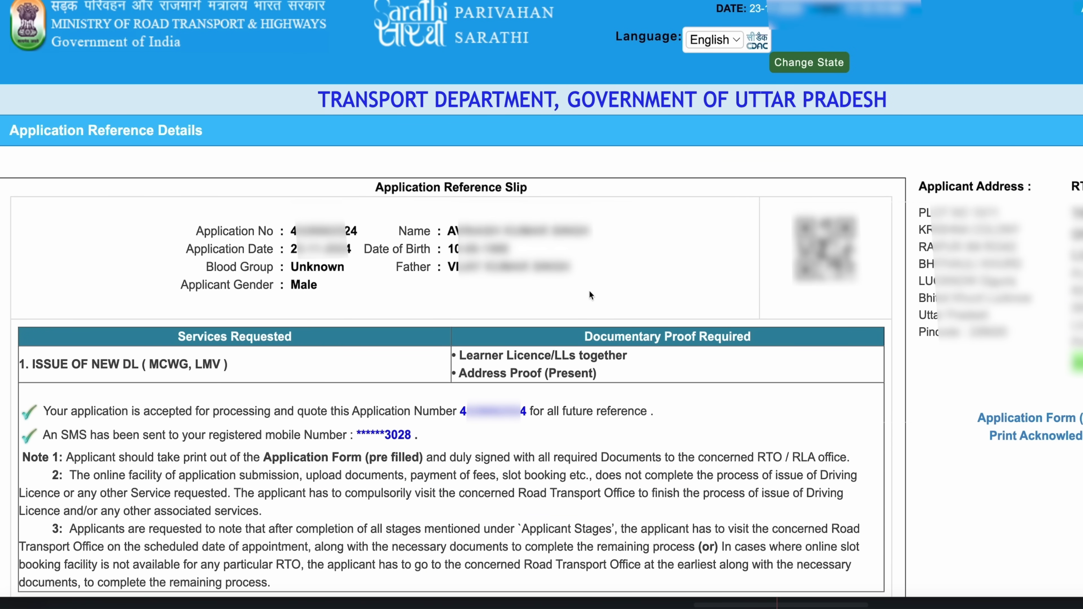
pyautogui.scroll(-2, 637, 307)
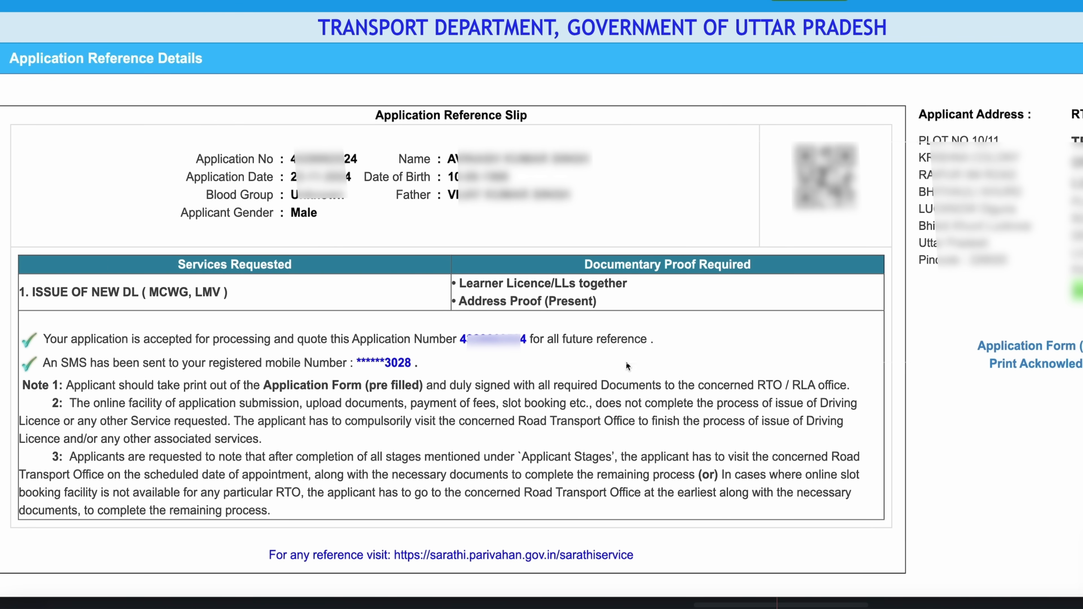
pyautogui.scroll(-3, 625, 361)
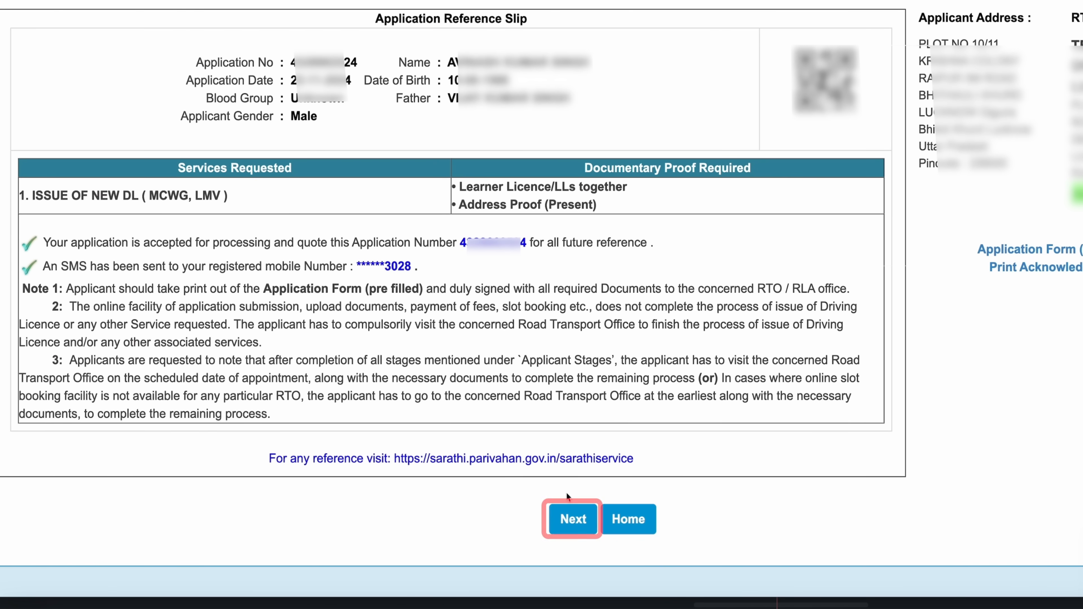
# - Submit the status lookup, review the pending stages, and proceed to Upload Documents
pyautogui.write('b')
pyautogui.click(425, 374)
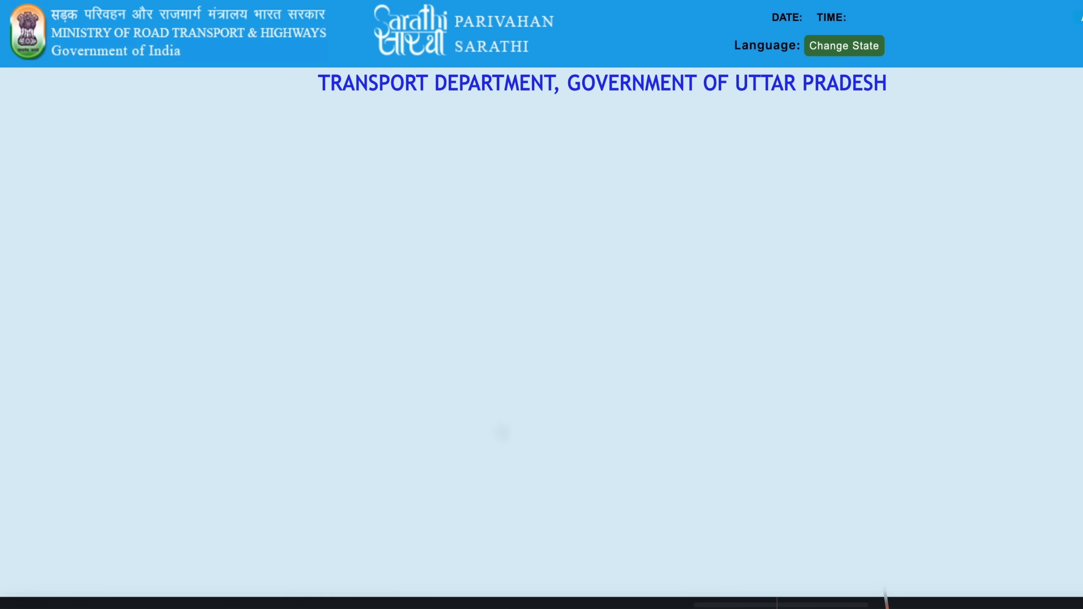
pyautogui.scroll(-10, 761, 458)
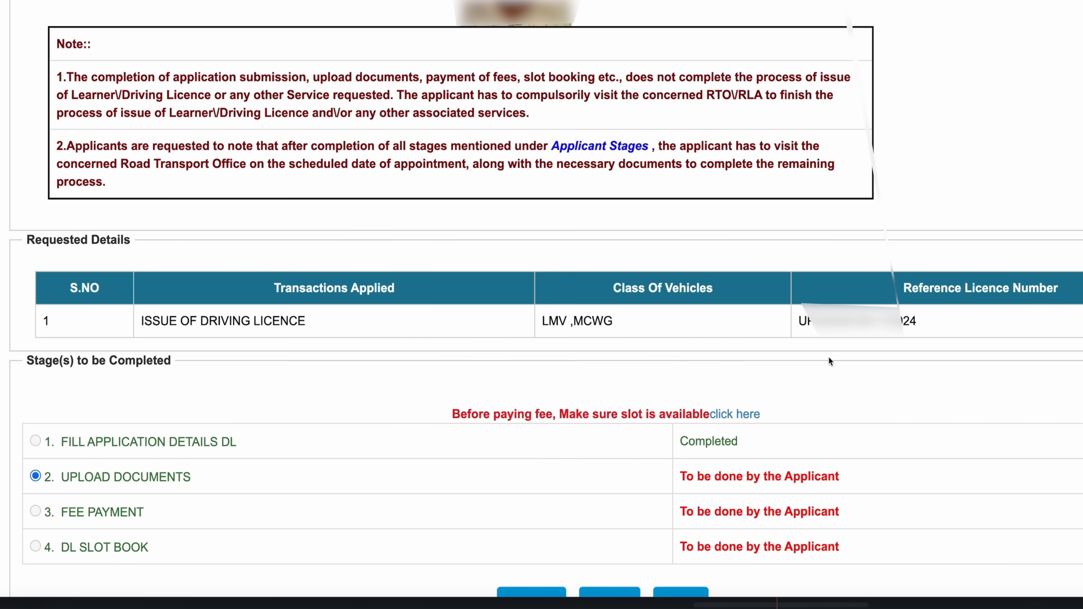
pyautogui.scroll(-5, 533, 461)
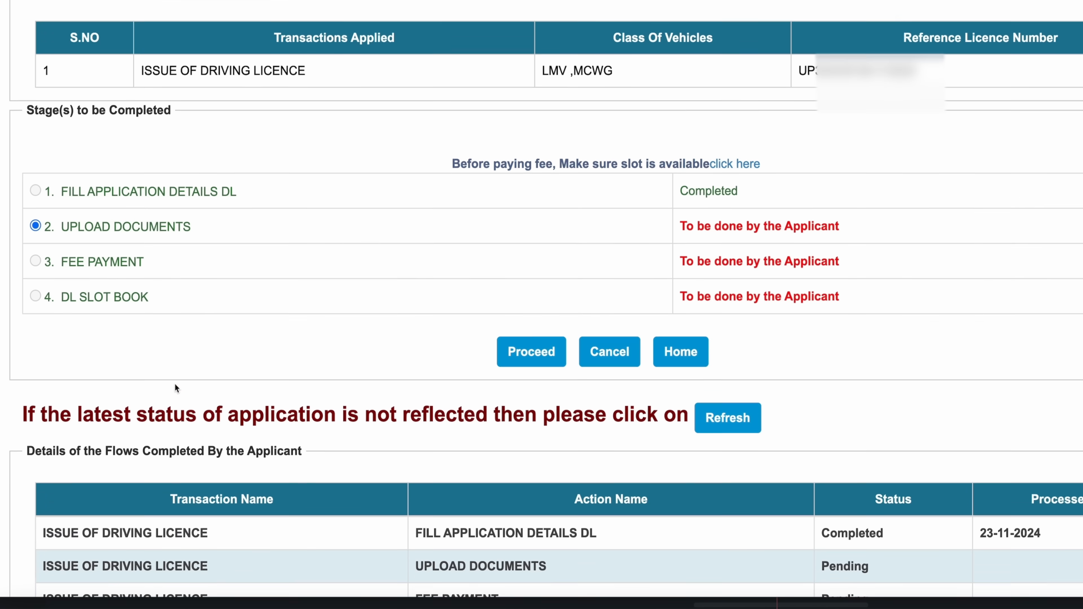
pyautogui.scroll(-1, 633, 419)
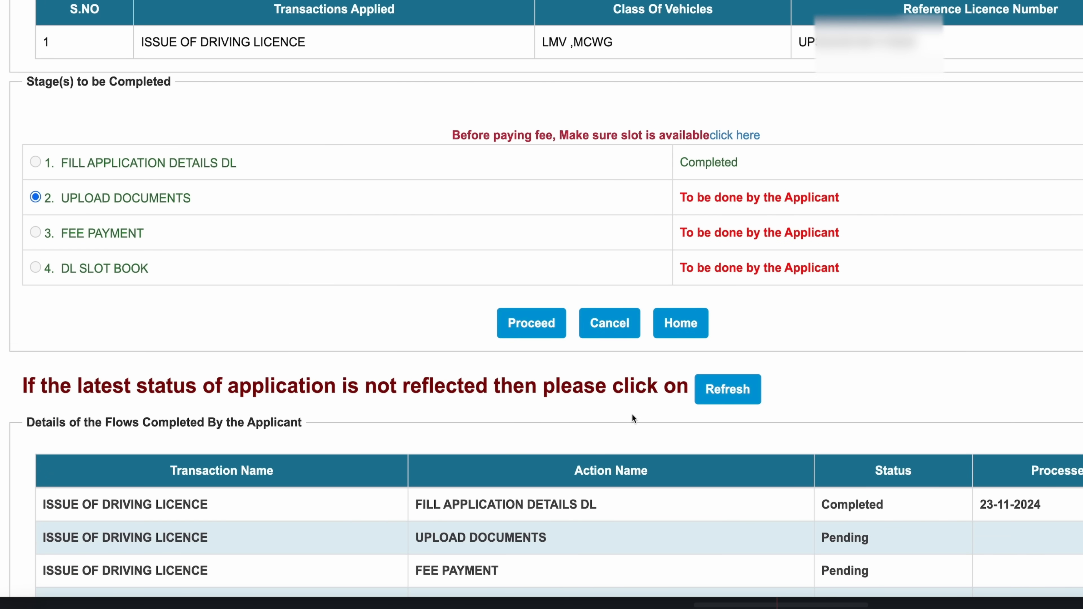
pyautogui.scroll(-1, 703, 442)
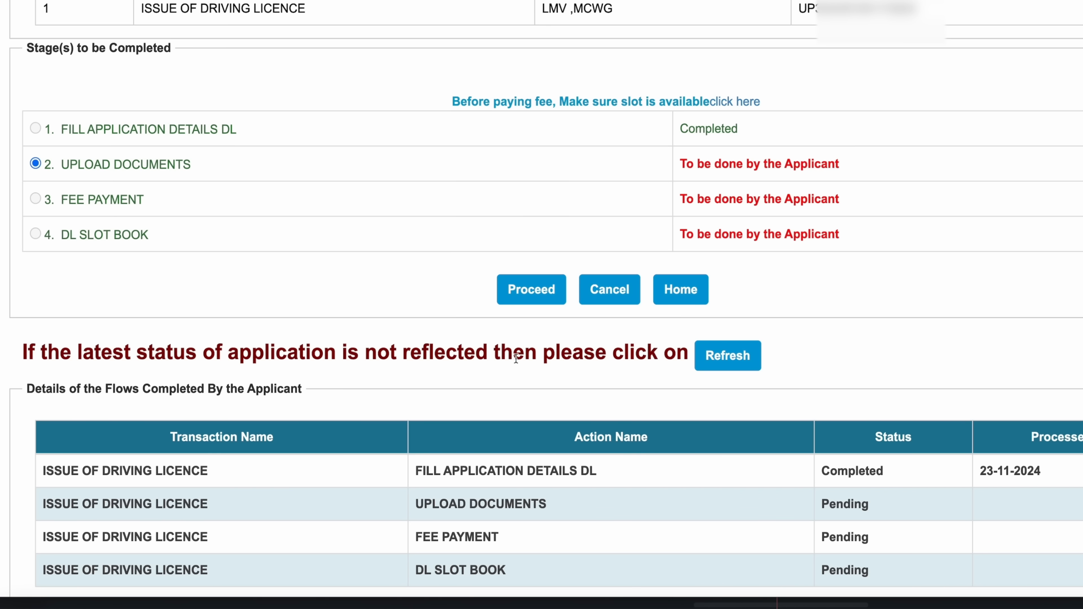
pyautogui.click(529, 297)
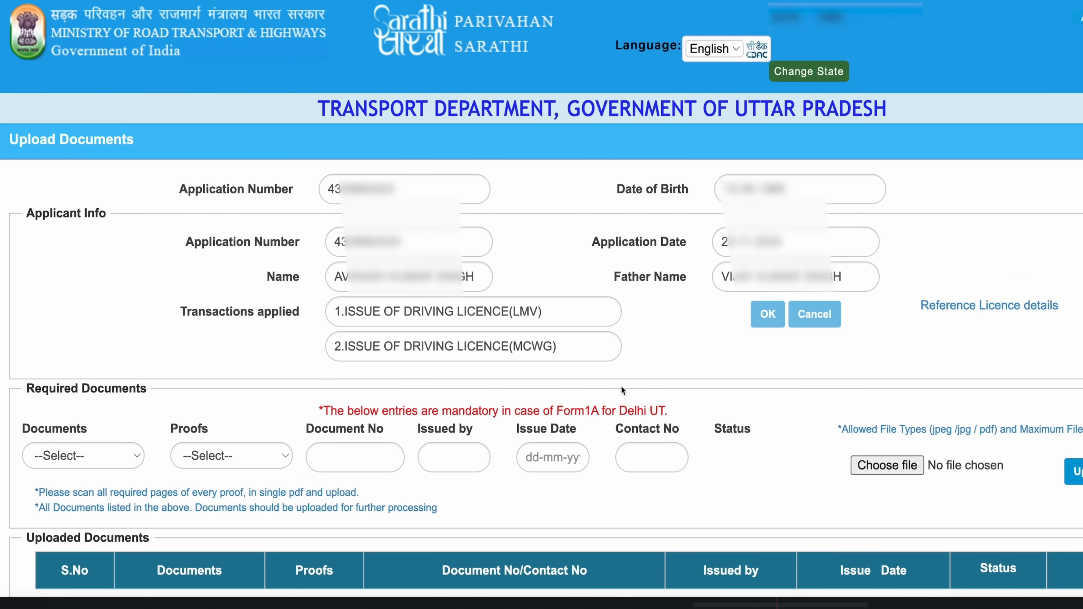
# - Choose Address Proof (Present) as the document and Aadhar Card With DOB as its proof
pyautogui.scroll(-2, 642, 381)
pyautogui.scroll(-1, 642, 382)
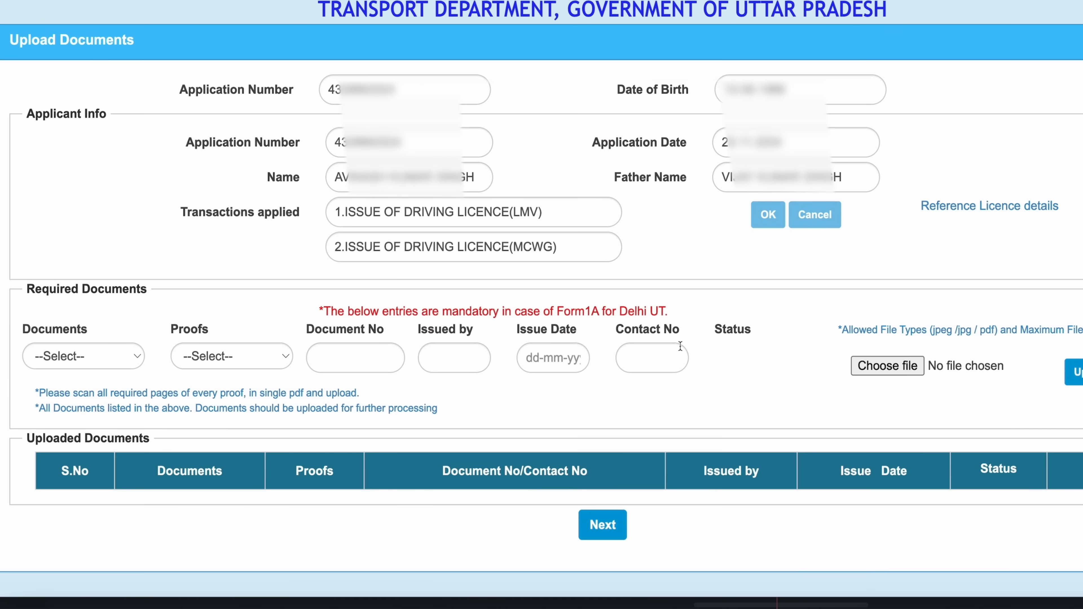
pyautogui.scroll(-3, 679, 346)
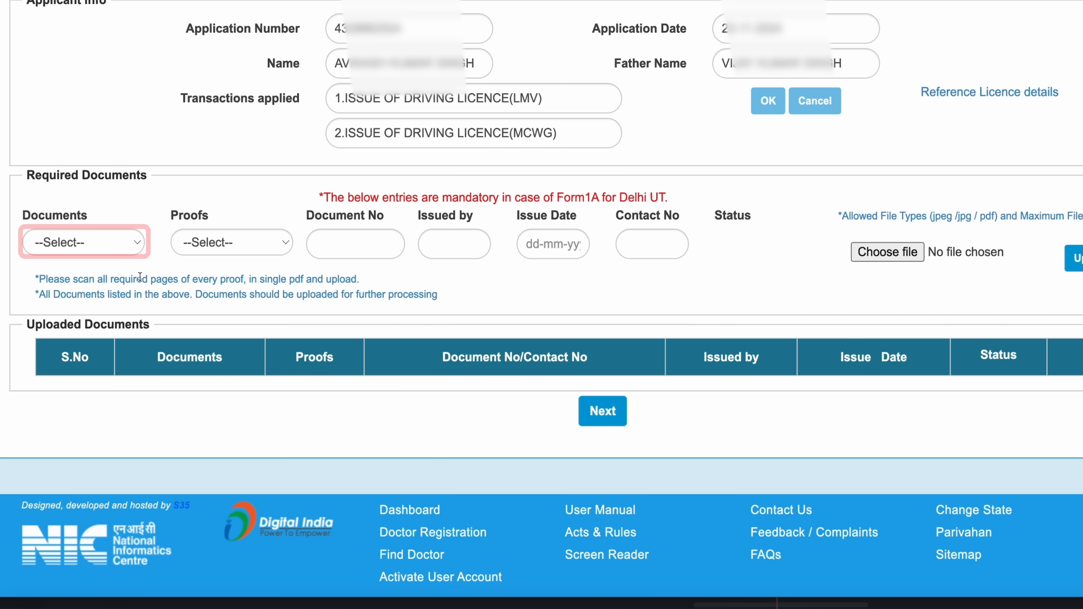
pyautogui.click(118, 243)
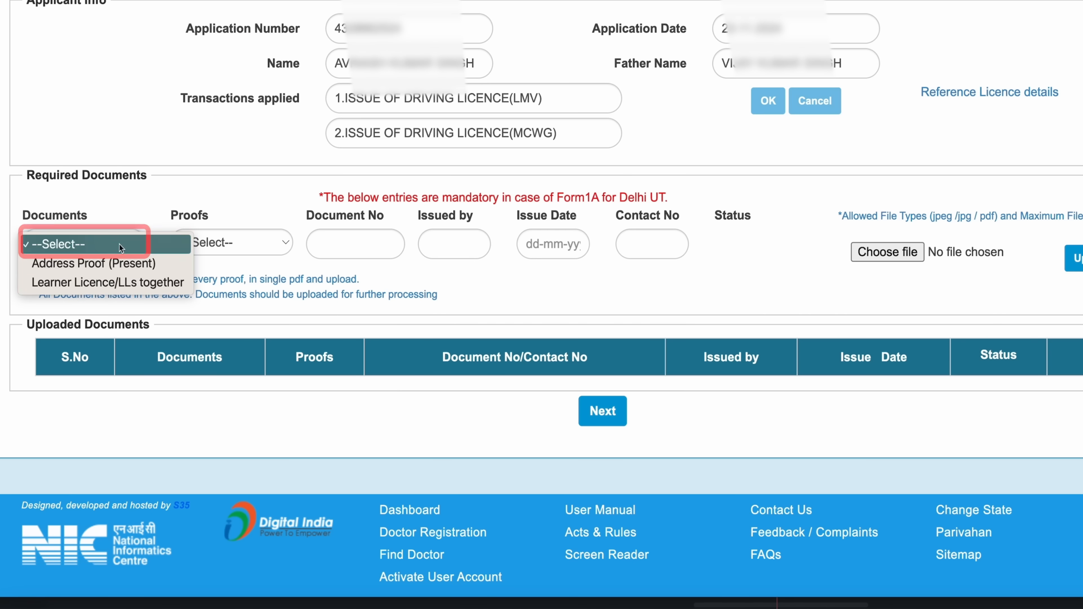
pyautogui.click(128, 270)
pyautogui.scroll(3, 268, 360)
pyautogui.click(269, 361)
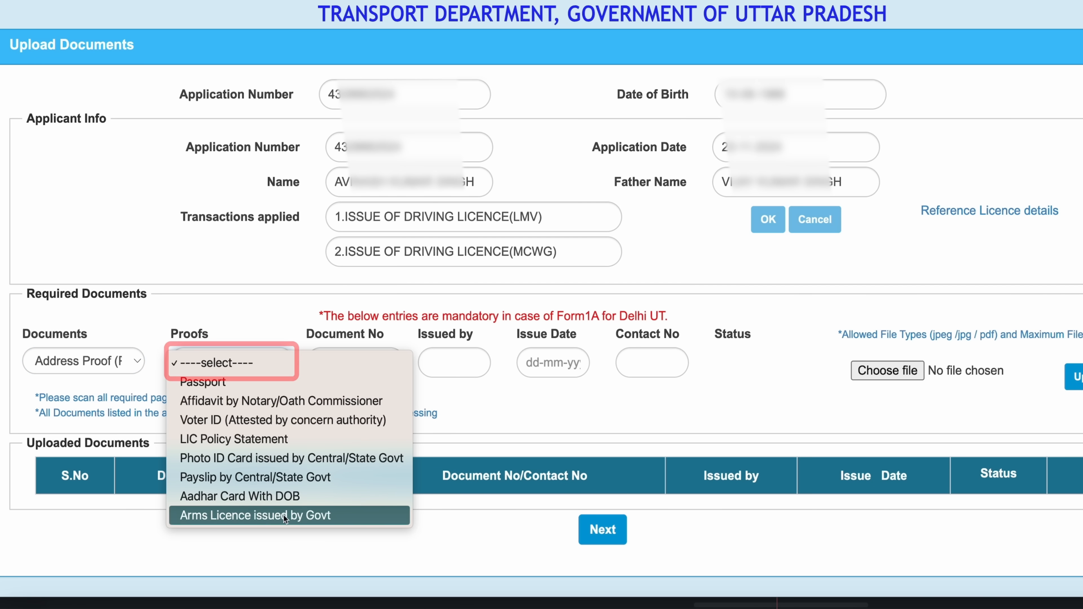
pyautogui.click(264, 495)
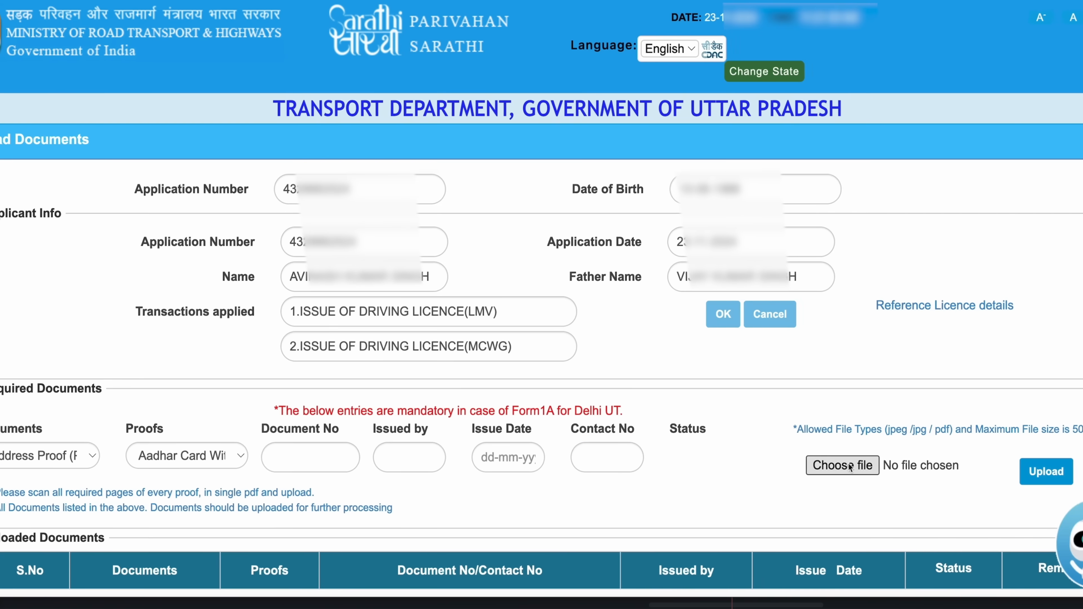
# - Attach Aadhaar1.pdf from Downloads as the proof file
pyautogui.click(888, 440)
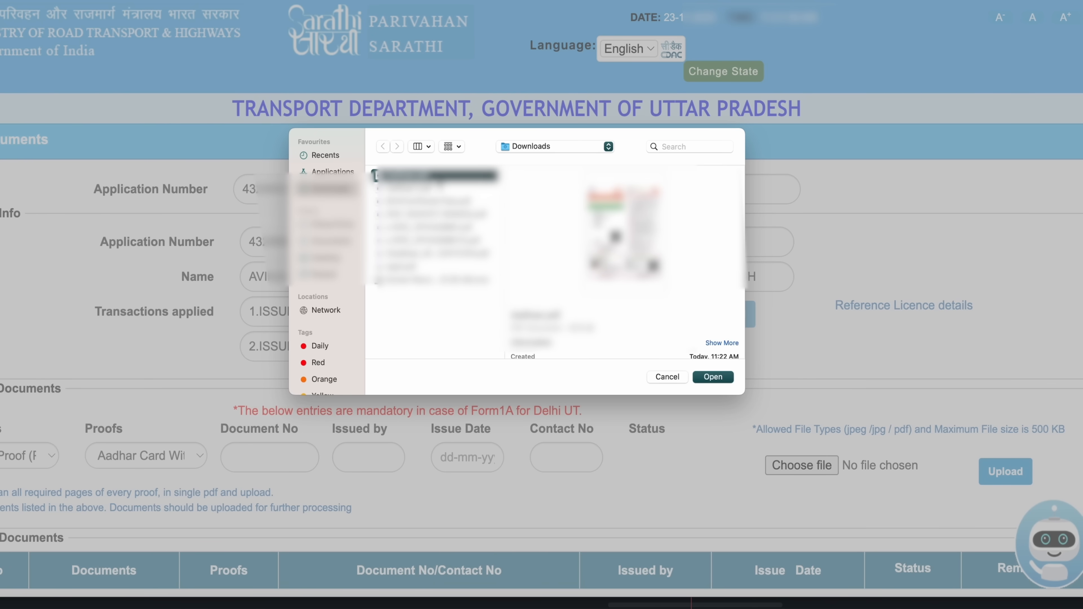
pyautogui.press('Down')
pyautogui.click(714, 376)
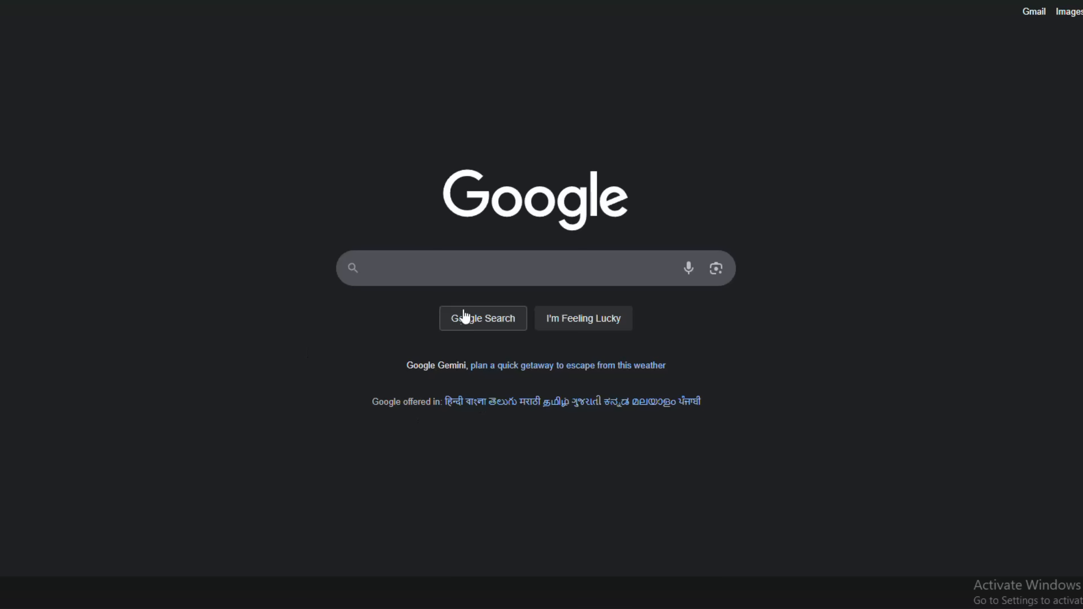
# - Search Google for 'sarkari dna tools' and open its PDF Resize tool
pyautogui.click(468, 271)
pyautogui.write('sarkari dna tools')
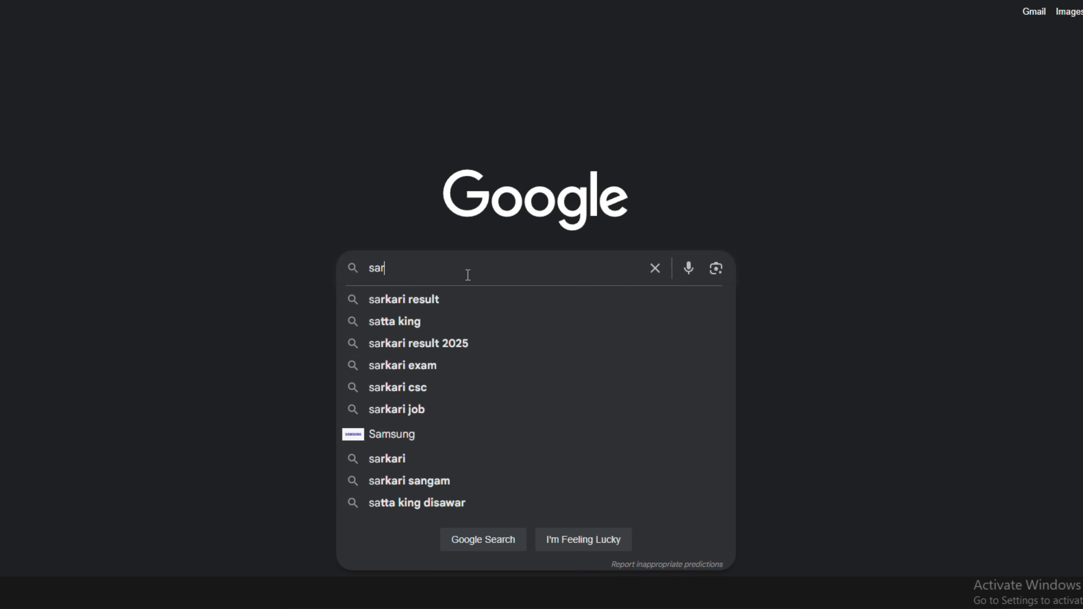
pyautogui.press('Return')
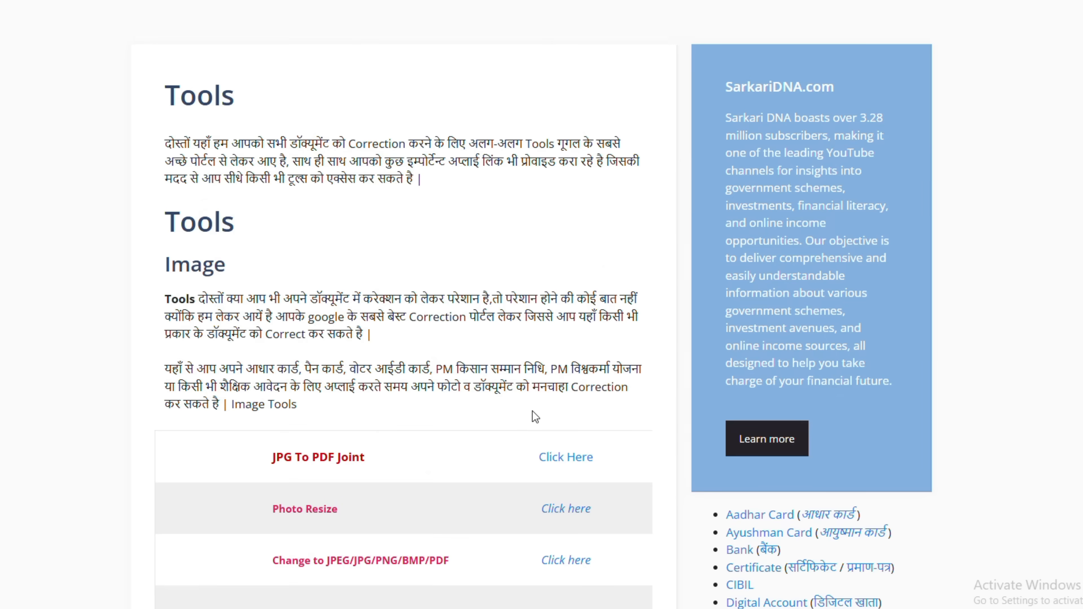
pyautogui.scroll(-10, 532, 410)
pyautogui.scroll(-7, 536, 403)
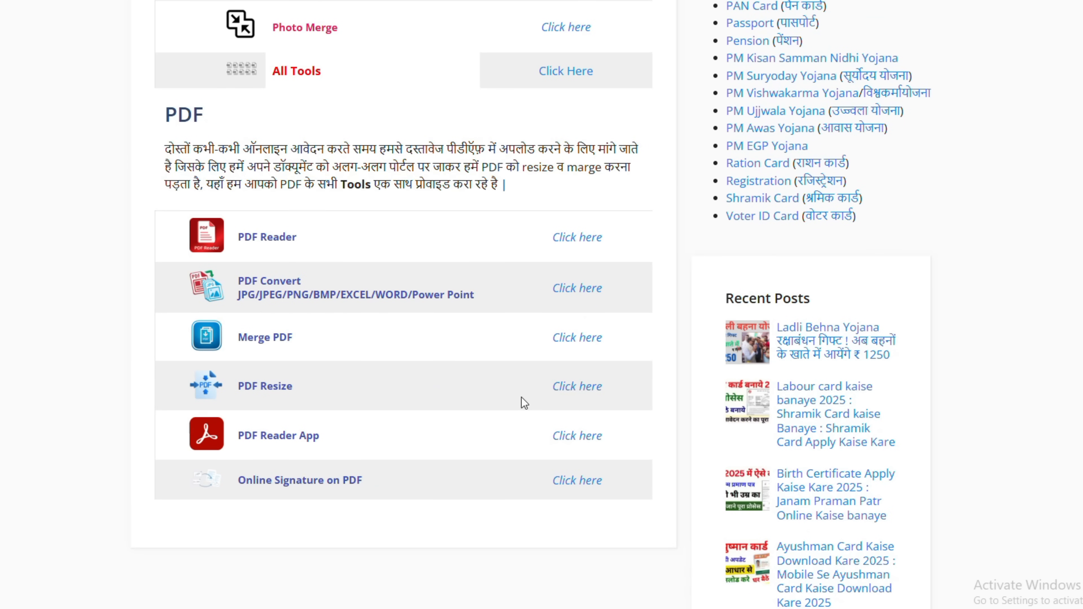
pyautogui.click(592, 388)
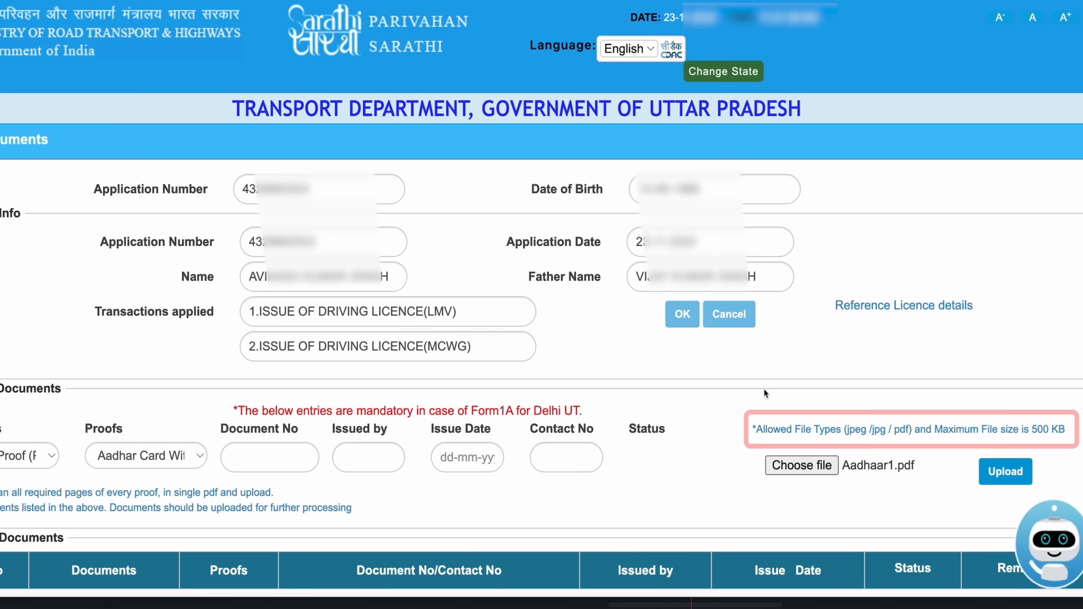
# - Re-attach Aadhaar1.pdf and upload it as the Aadhaar address proof
pyautogui.click(801, 465)
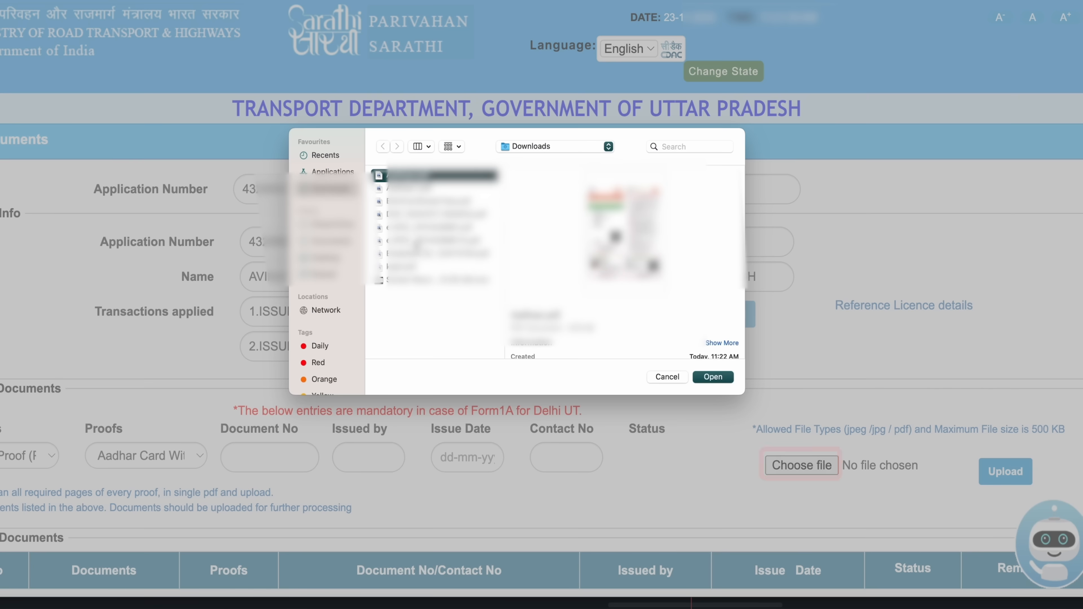
pyautogui.click(713, 376)
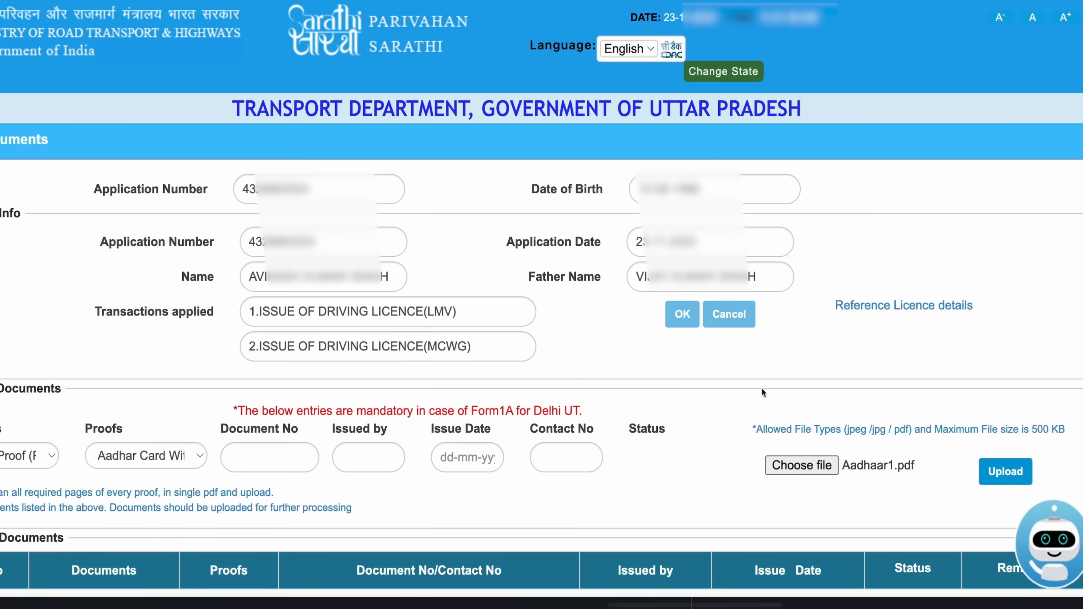
pyautogui.click(1005, 471)
pyautogui.scroll(-3, 835, 509)
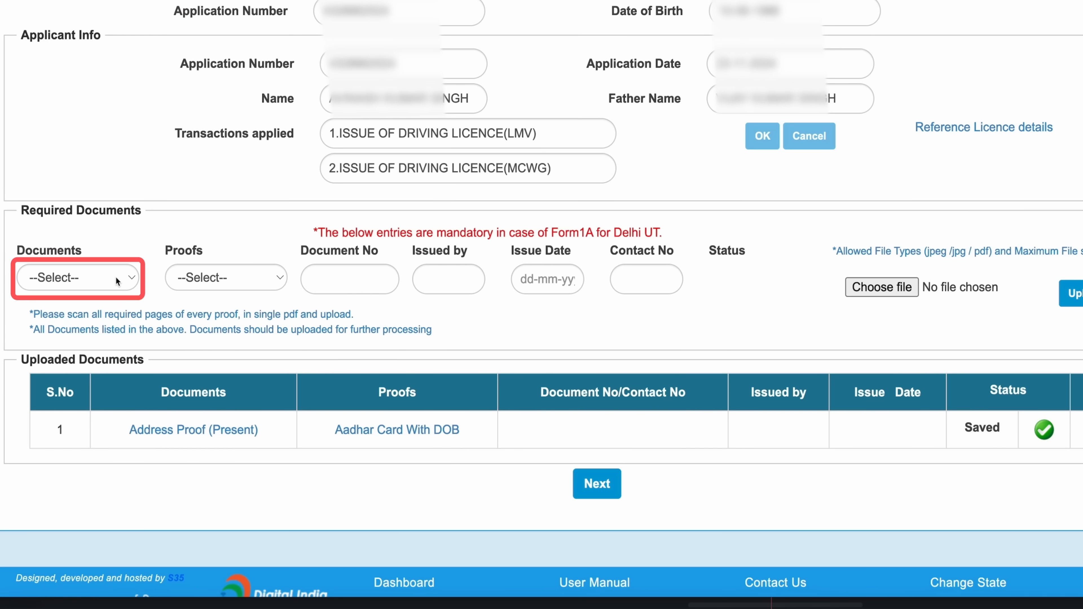
# - Upload the Learner Licence/LLs together document with Learner Licence as its proof
pyautogui.click(115, 278)
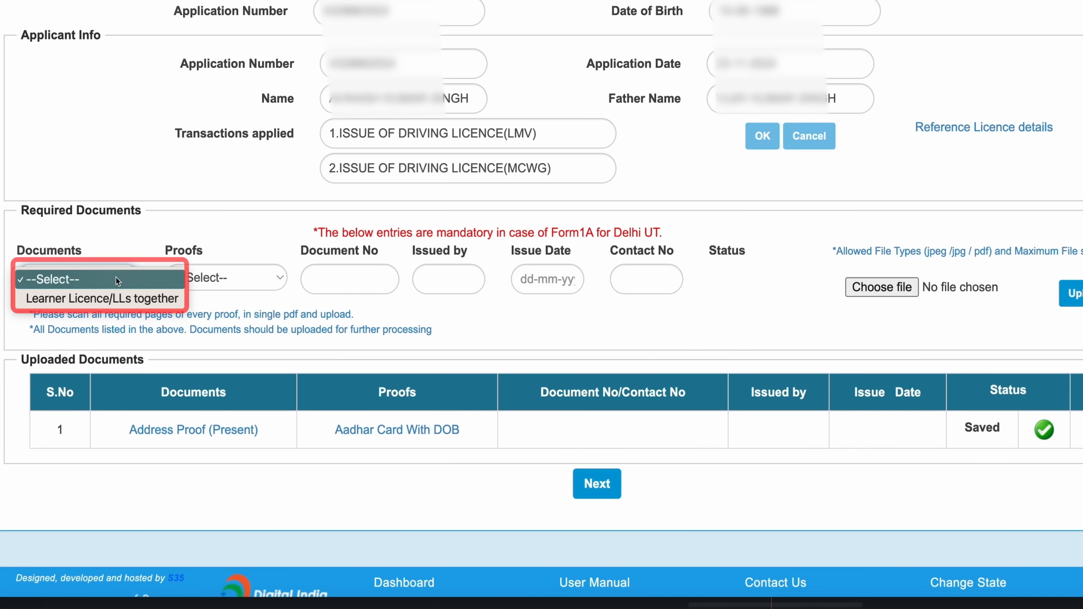
pyautogui.click(98, 300)
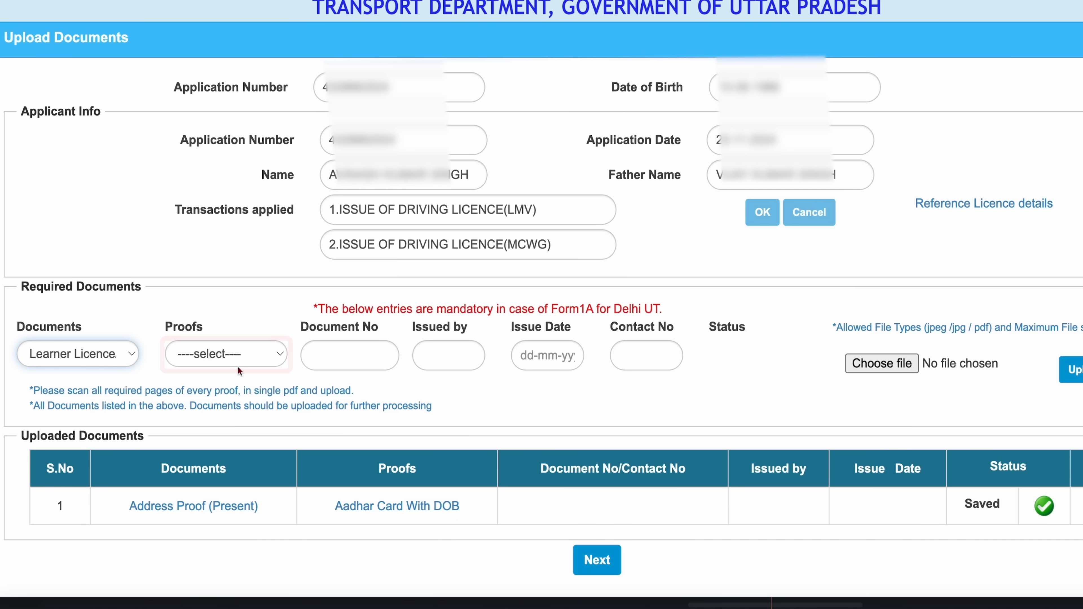
pyautogui.click(257, 356)
pyautogui.click(239, 379)
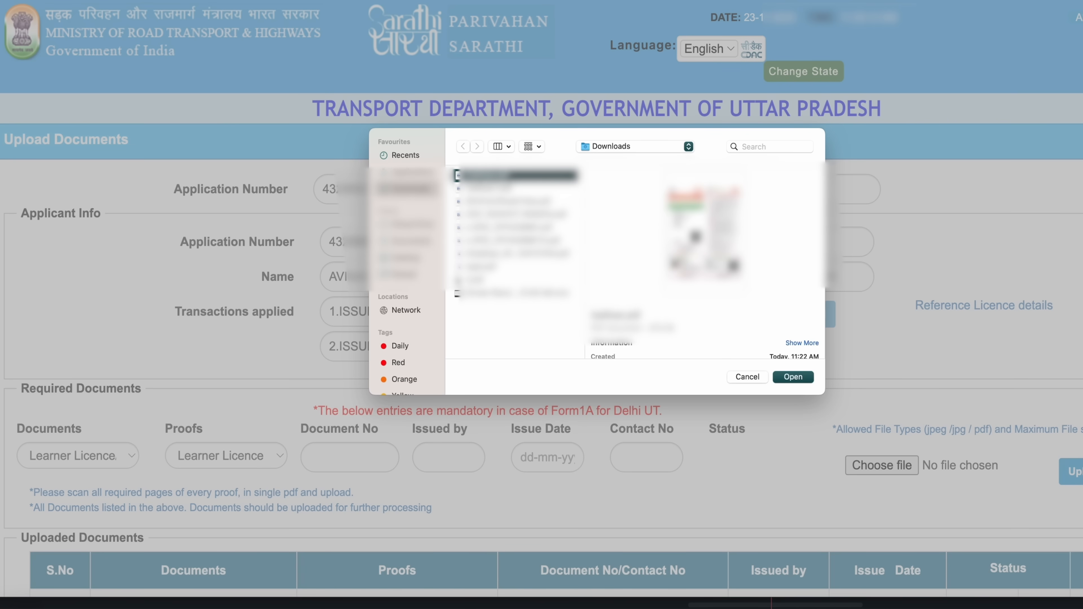
pyautogui.click(471, 282)
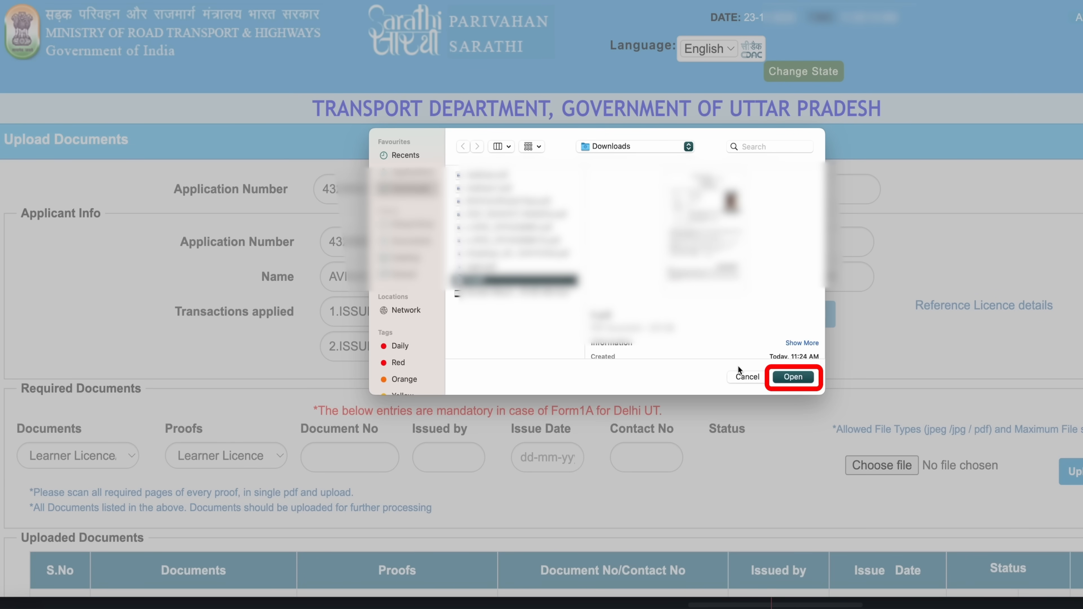
pyautogui.click(801, 376)
pyautogui.click(983, 470)
pyautogui.scroll(-4, 773, 532)
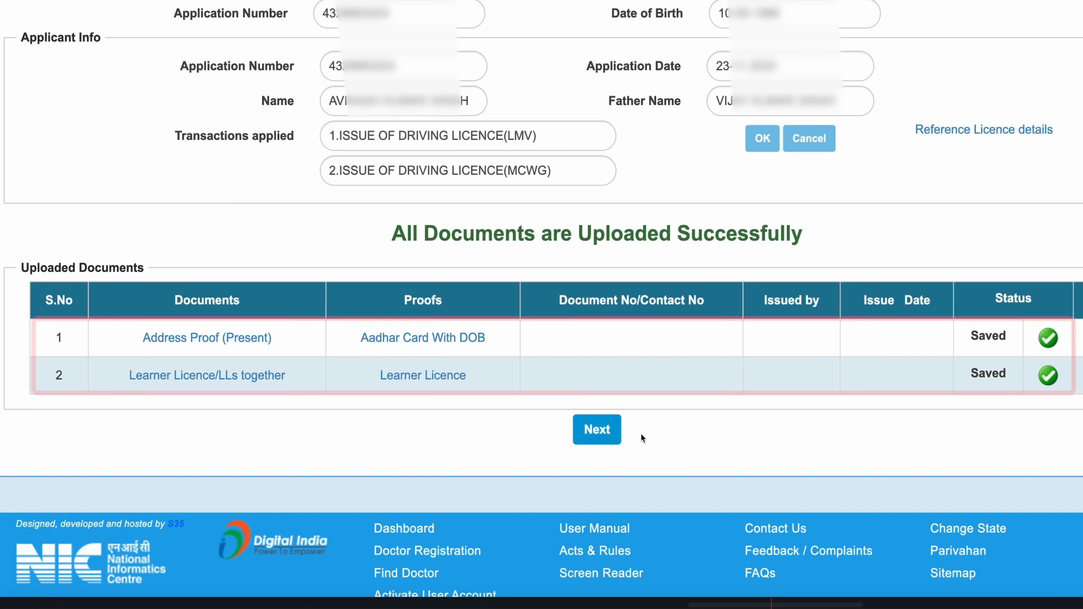
# - Continue past the uploaded documents, then enter the captcha to view the application status
pyautogui.click(610, 435)
pyautogui.write('u9')
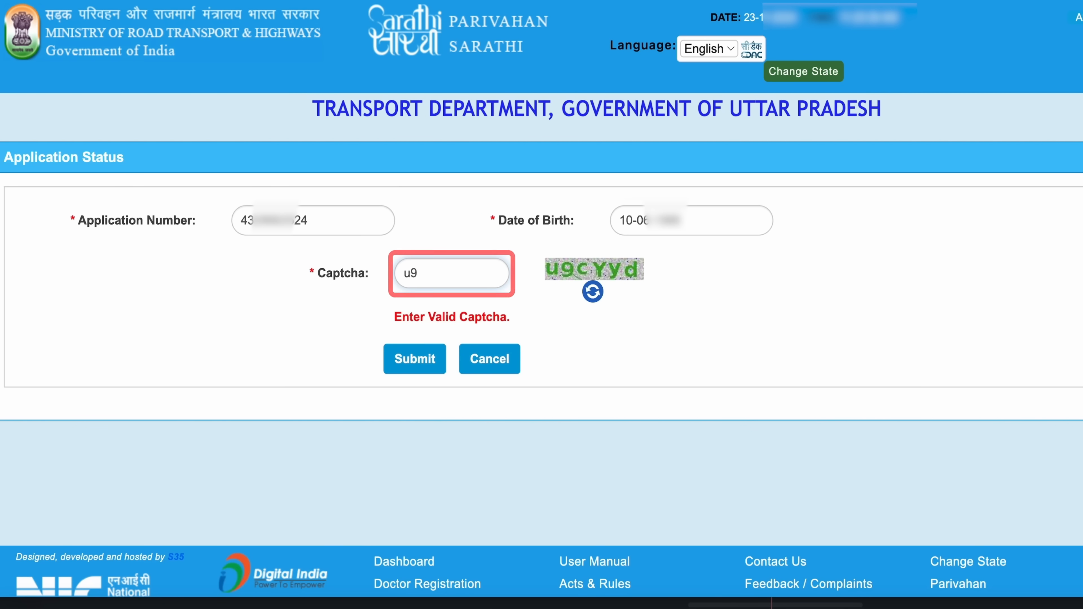
pyautogui.write('cYyd')
pyautogui.click(420, 362)
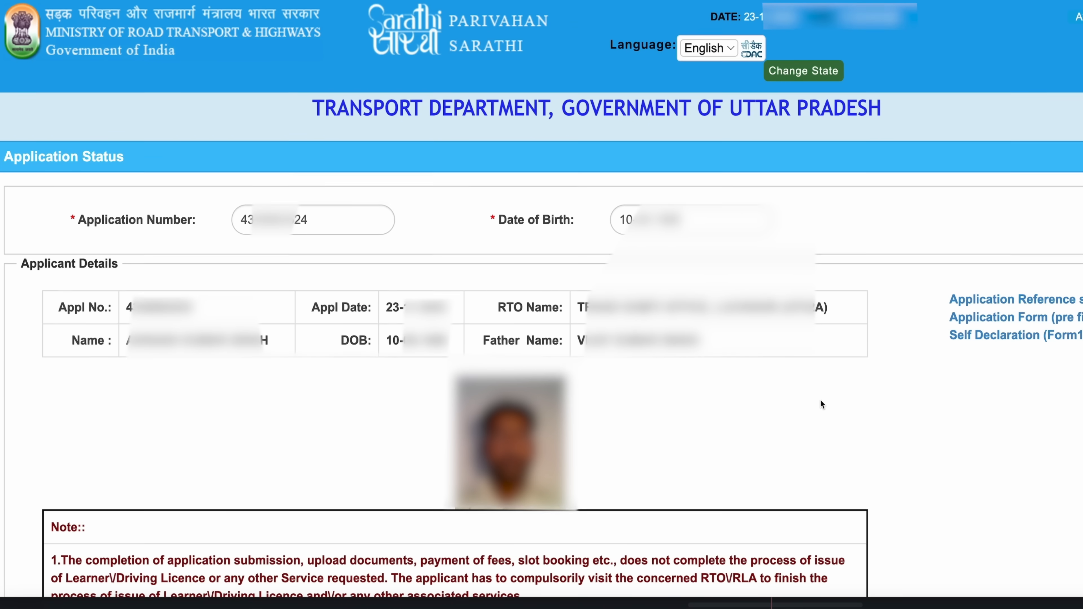
# - Proceed with the Fee Payment stage from the application stages list
pyautogui.scroll(-10, 822, 405)
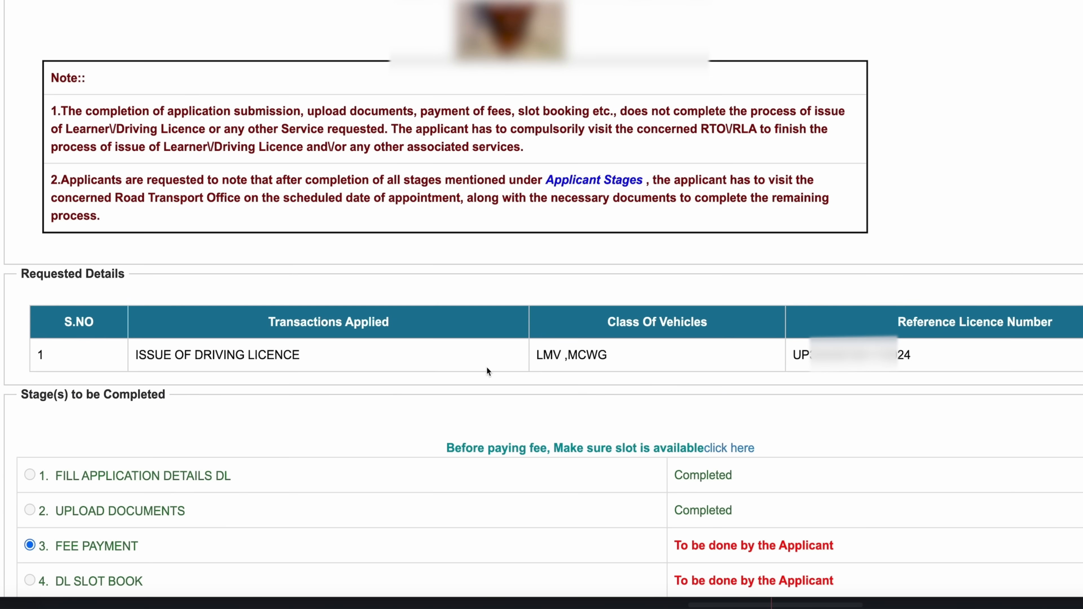
pyautogui.scroll(-5, 522, 430)
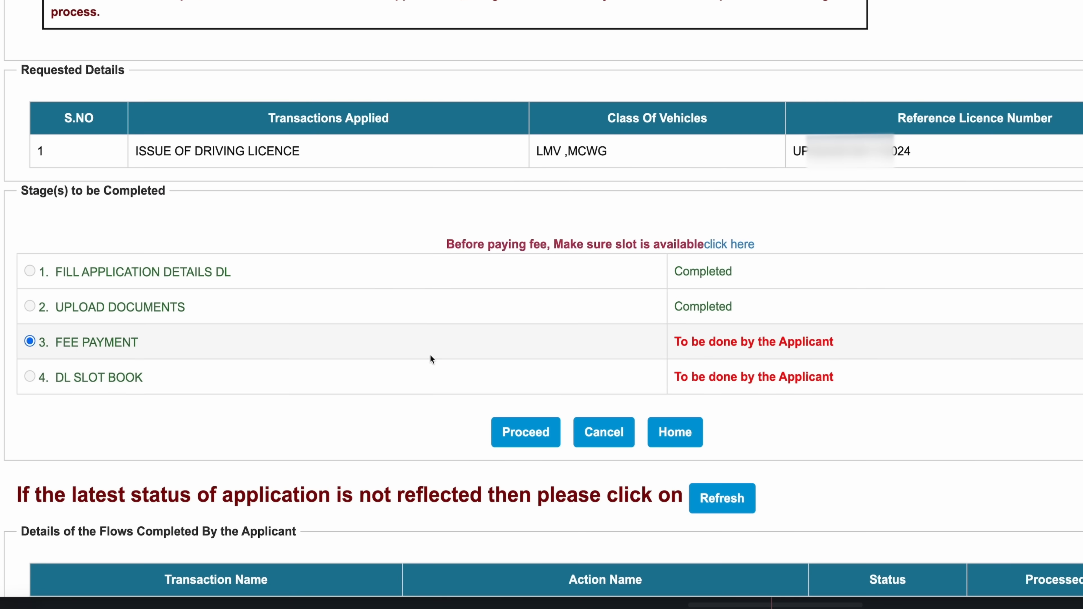
pyautogui.click(519, 442)
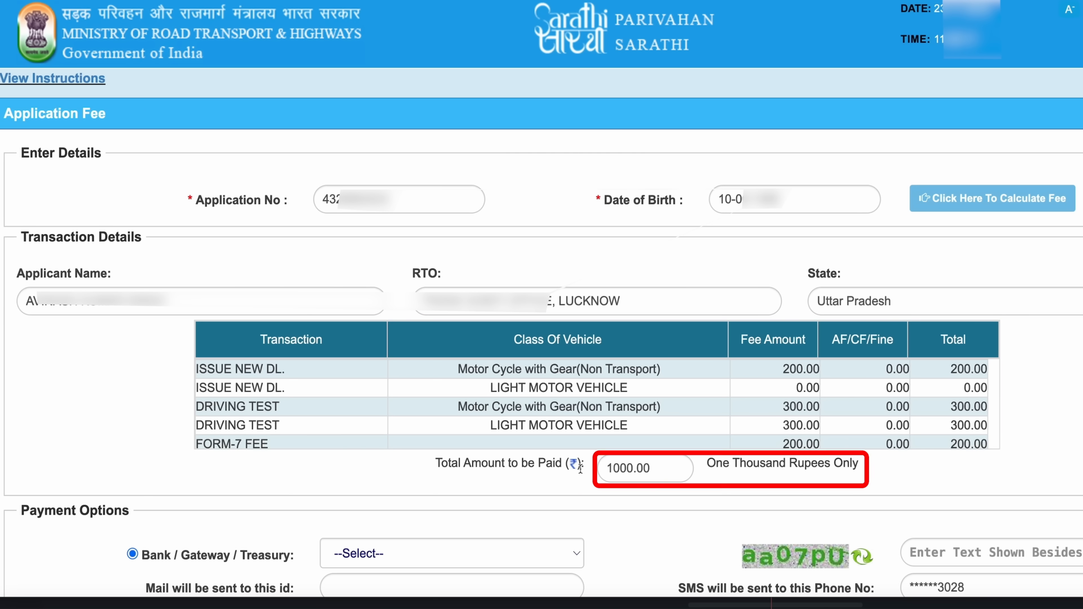
# - Choose Common PGI as the payment gateway, enter the captcha, and pay the 1000.00 fee
pyautogui.scroll(-2, 836, 478)
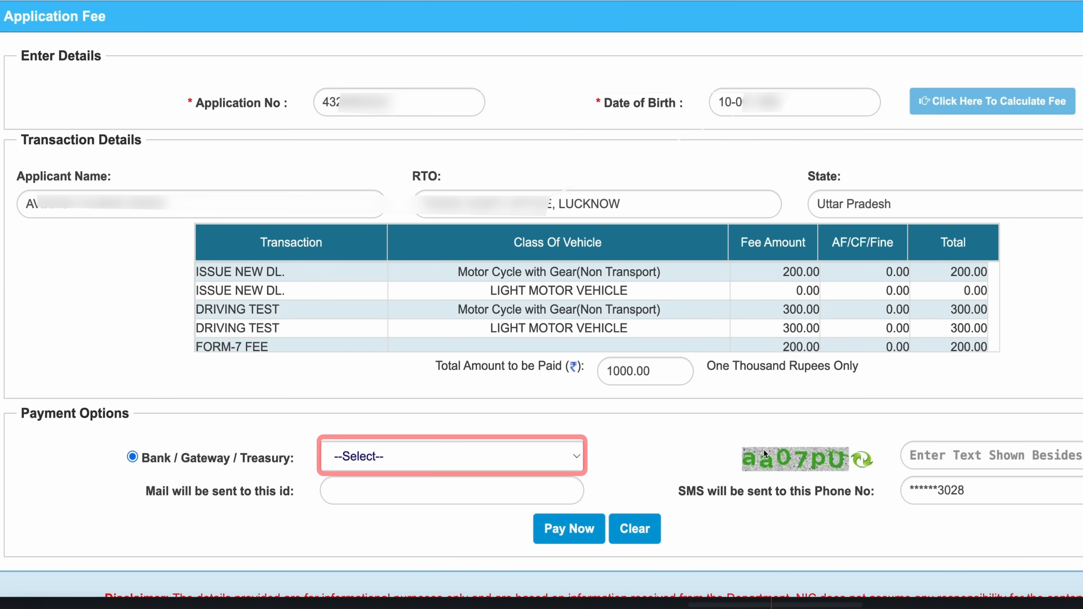
pyautogui.click(558, 457)
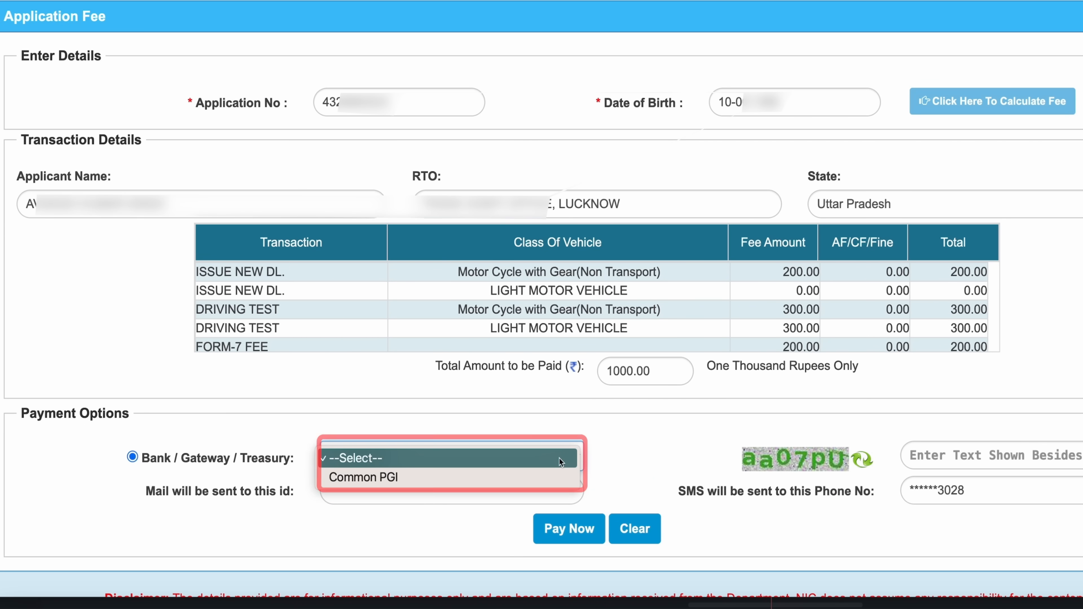
pyautogui.click(481, 479)
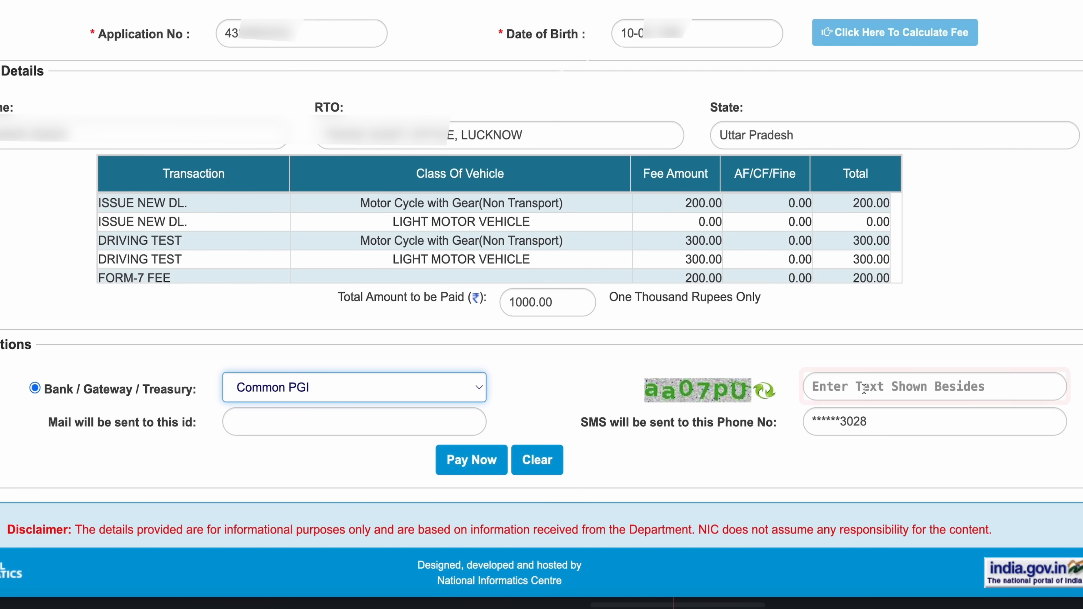
pyautogui.click(830, 395)
pyautogui.write('aa')
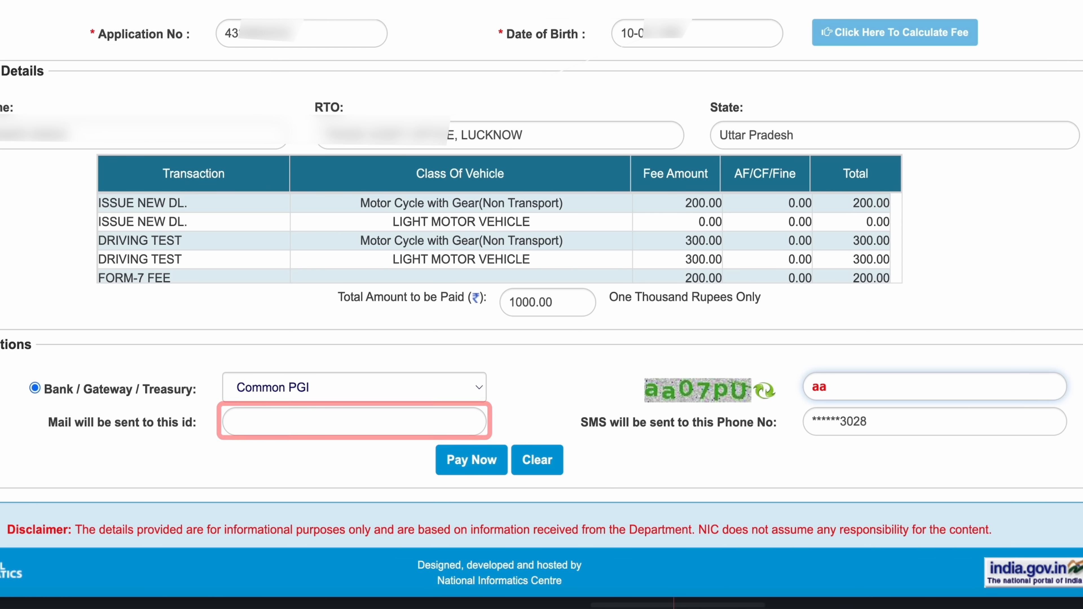
pyautogui.write('07pU')
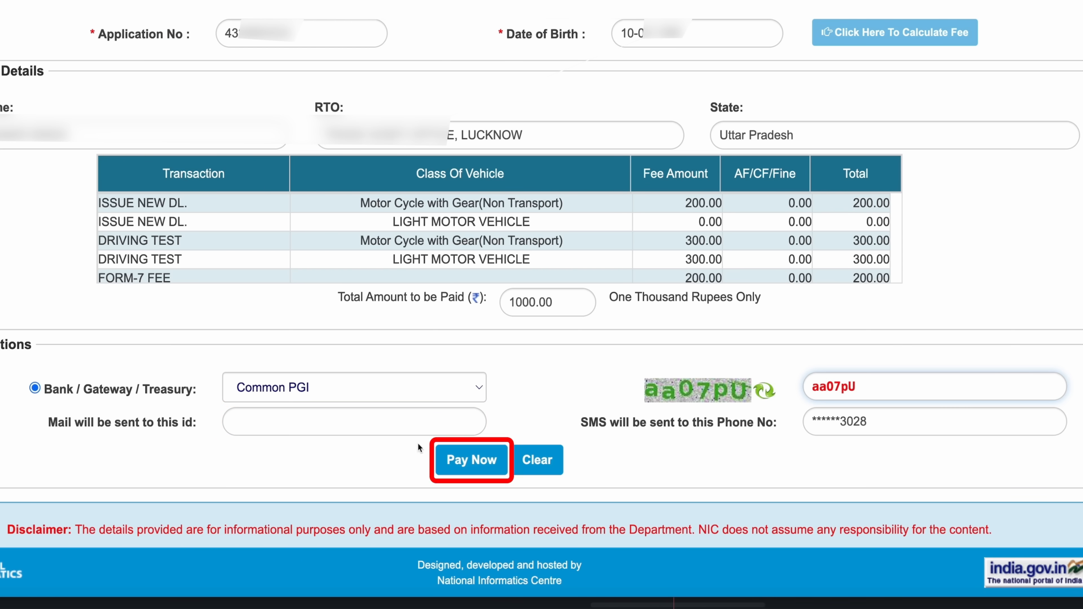
pyautogui.click(473, 461)
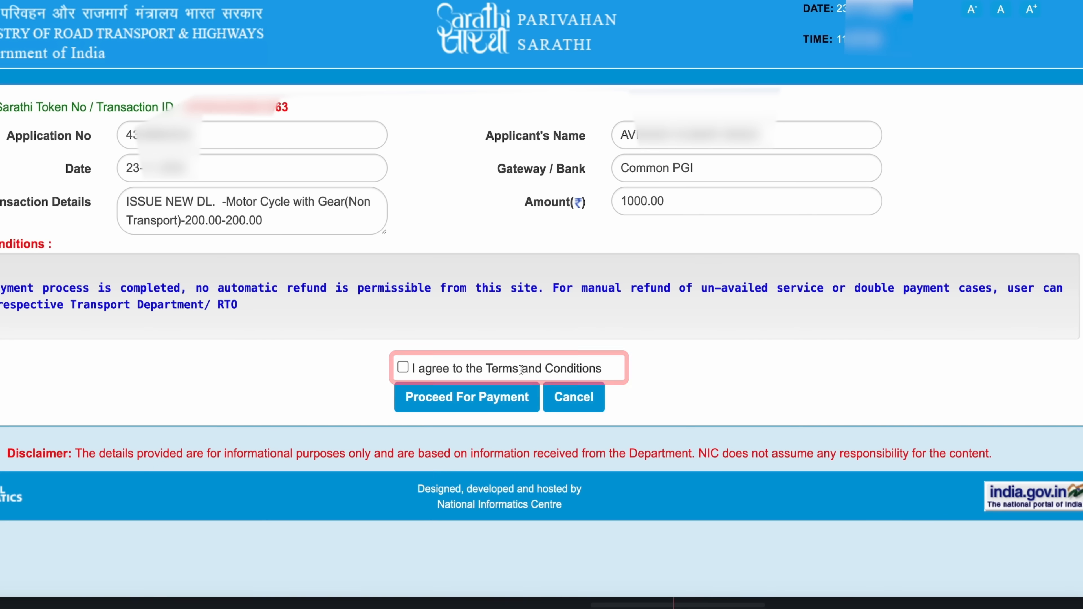
# - Agree to the terms, then submit payment via SBI (Multi Bank Payment) with its terms accepted
pyautogui.click(497, 369)
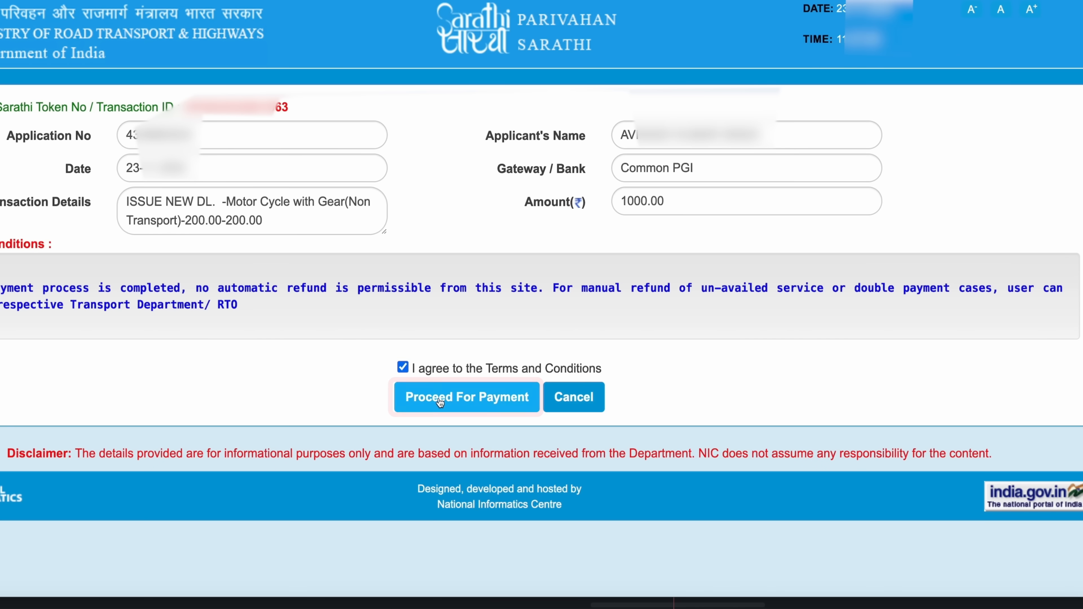
pyautogui.click(472, 403)
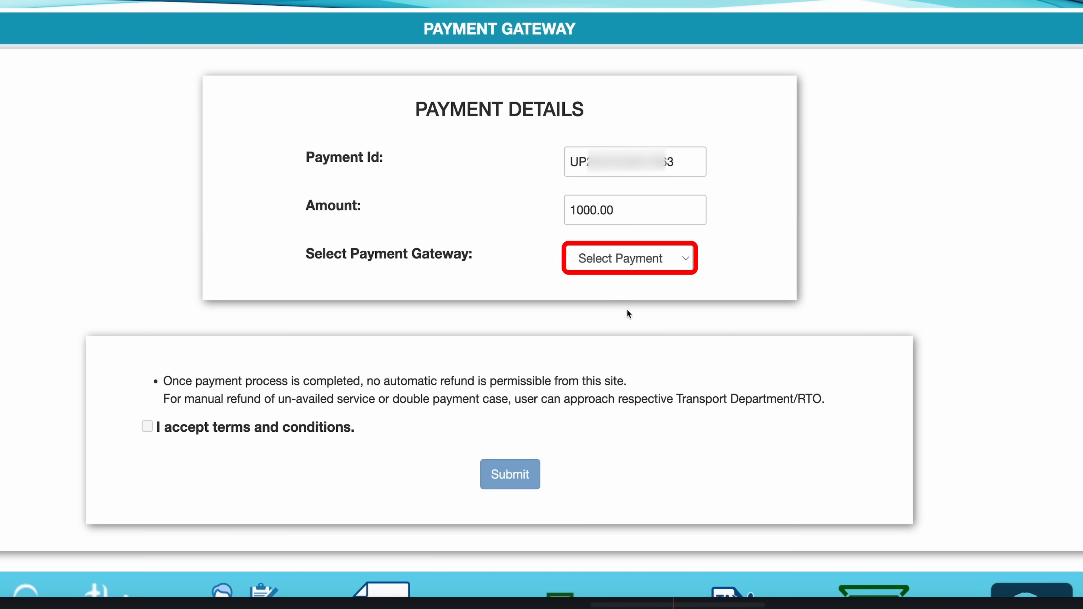
pyautogui.click(667, 261)
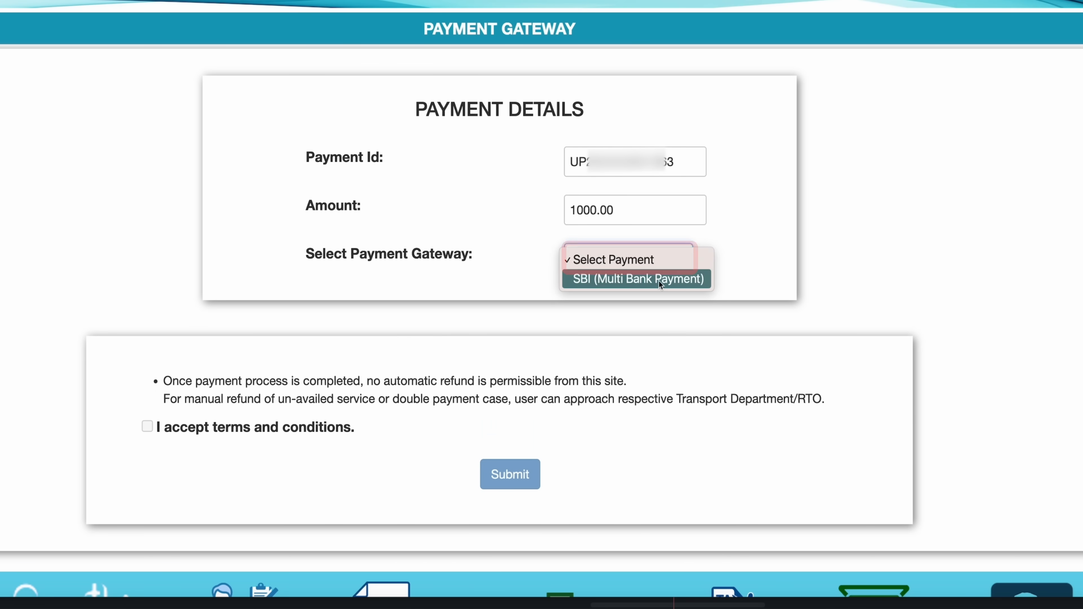
pyautogui.click(658, 280)
pyautogui.scroll(-3, 384, 342)
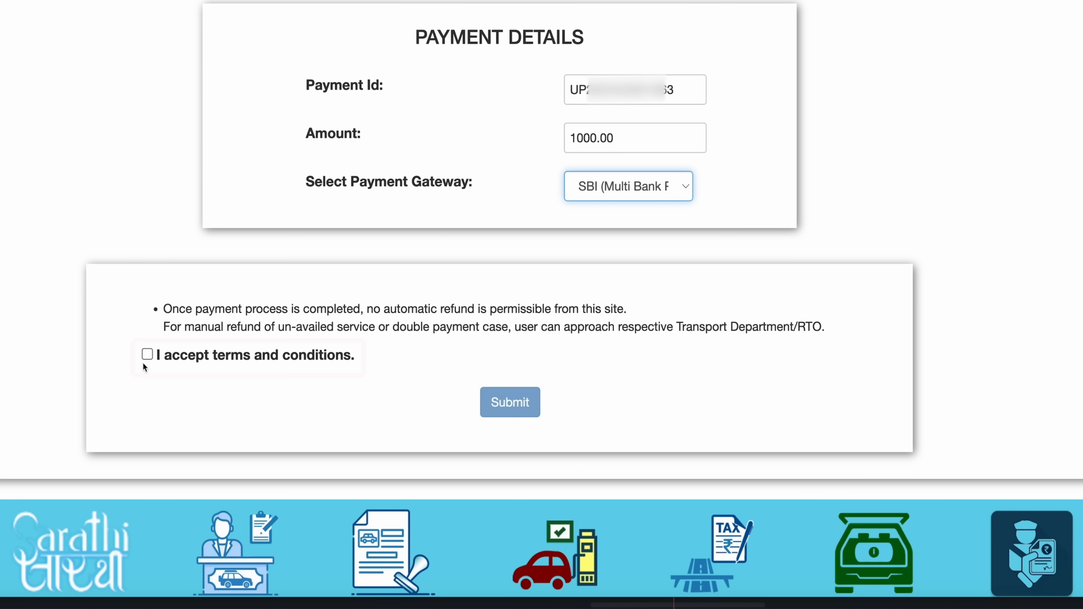
pyautogui.click(144, 361)
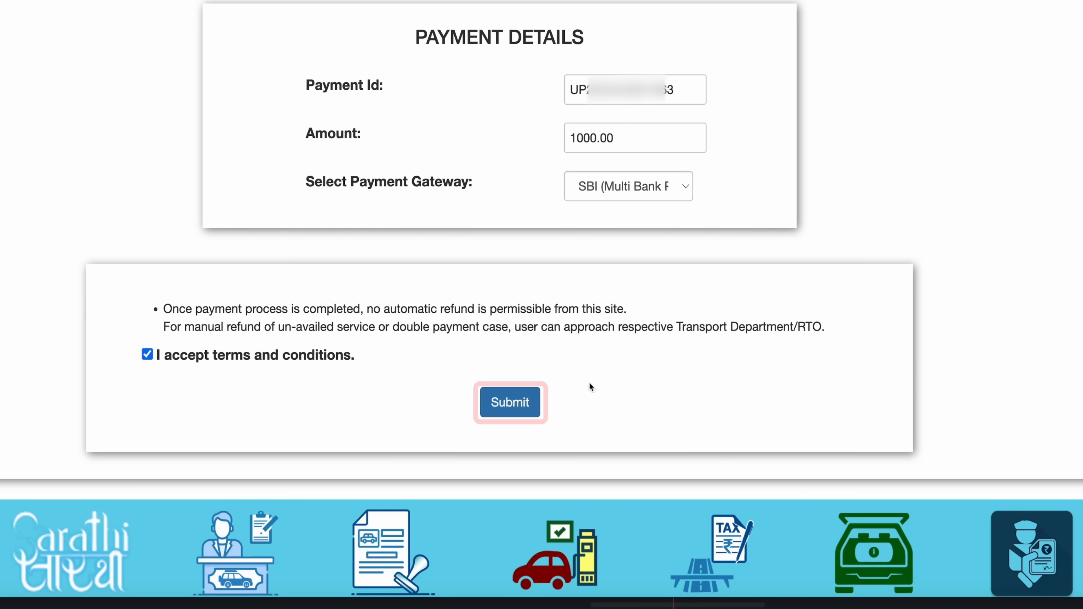
pyautogui.click(512, 403)
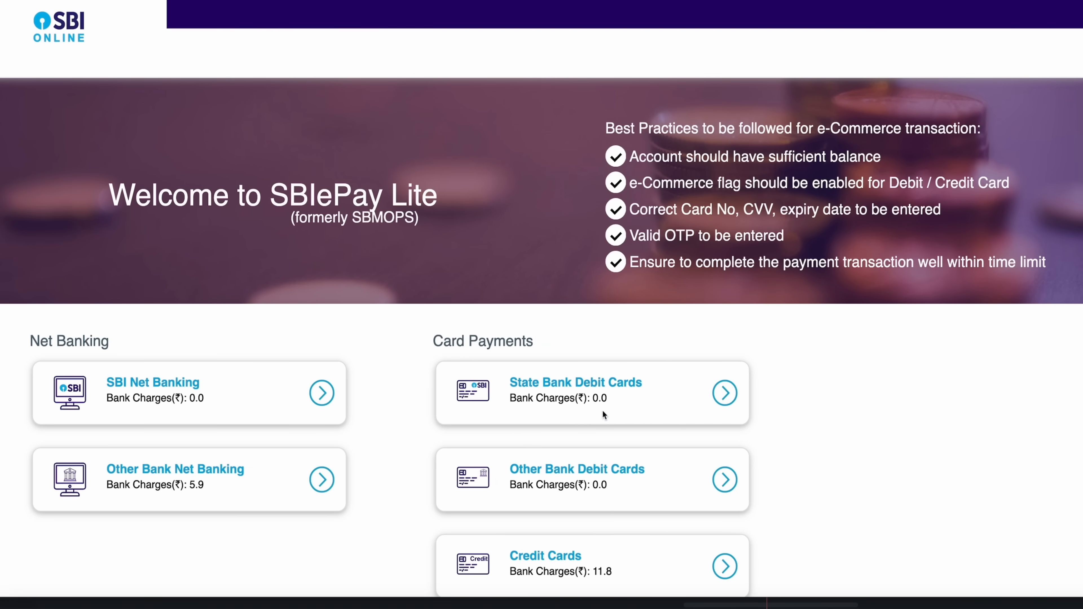
# - Scroll through the SBIePay Lite payment options down to the debit card form
pyautogui.scroll(-3, 602, 412)
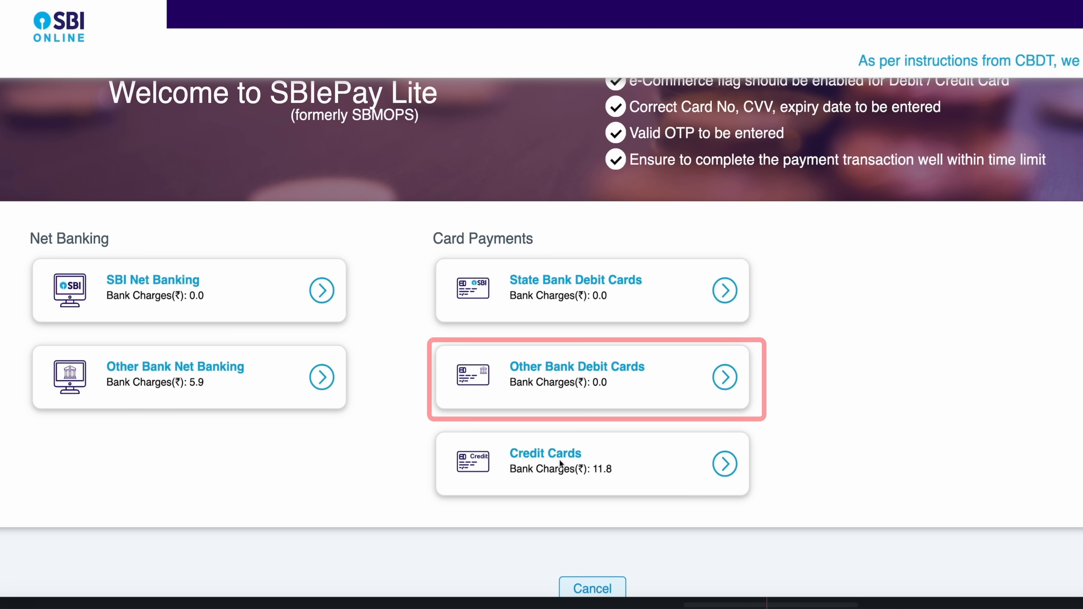
pyautogui.scroll(-2, 569, 472)
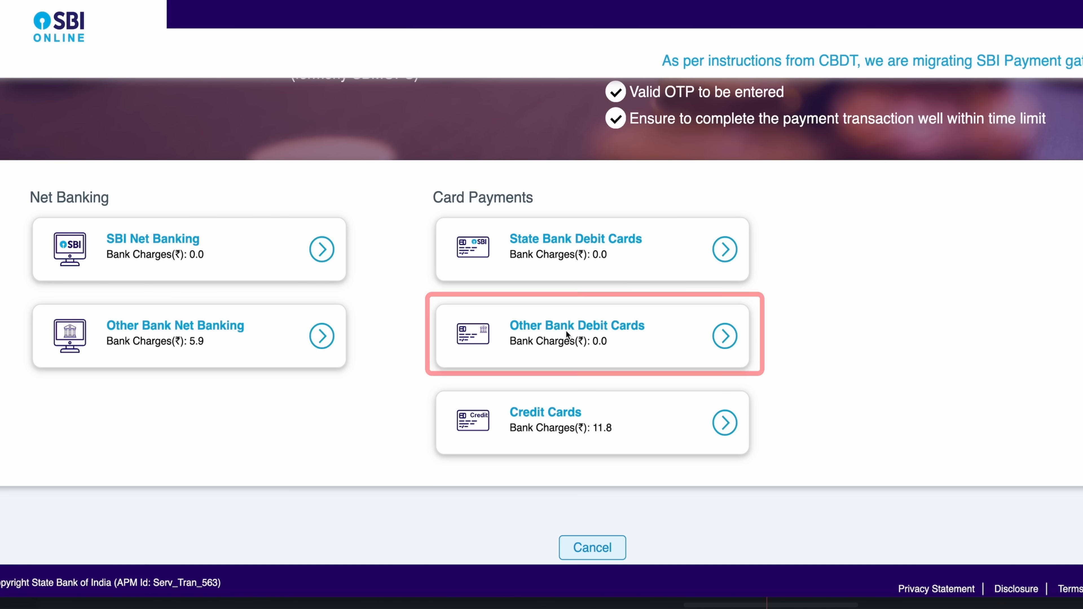
pyautogui.scroll(-1, 582, 329)
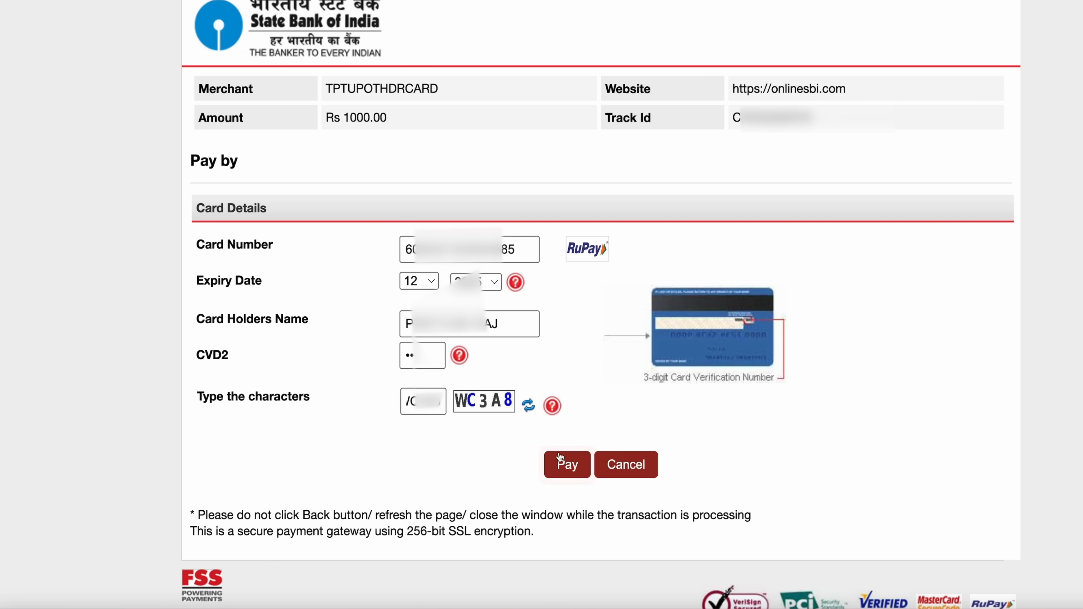
# - Pay the Rs 1000.00 fee with the entered RuPay card and confirm with the OTP
pyautogui.click(565, 467)
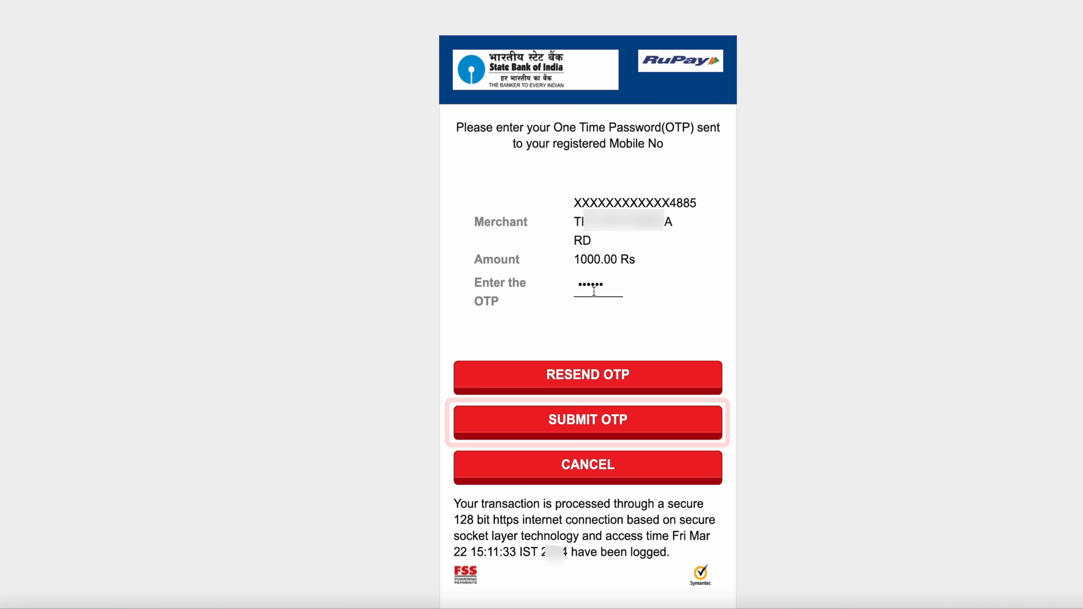
pyautogui.click(576, 425)
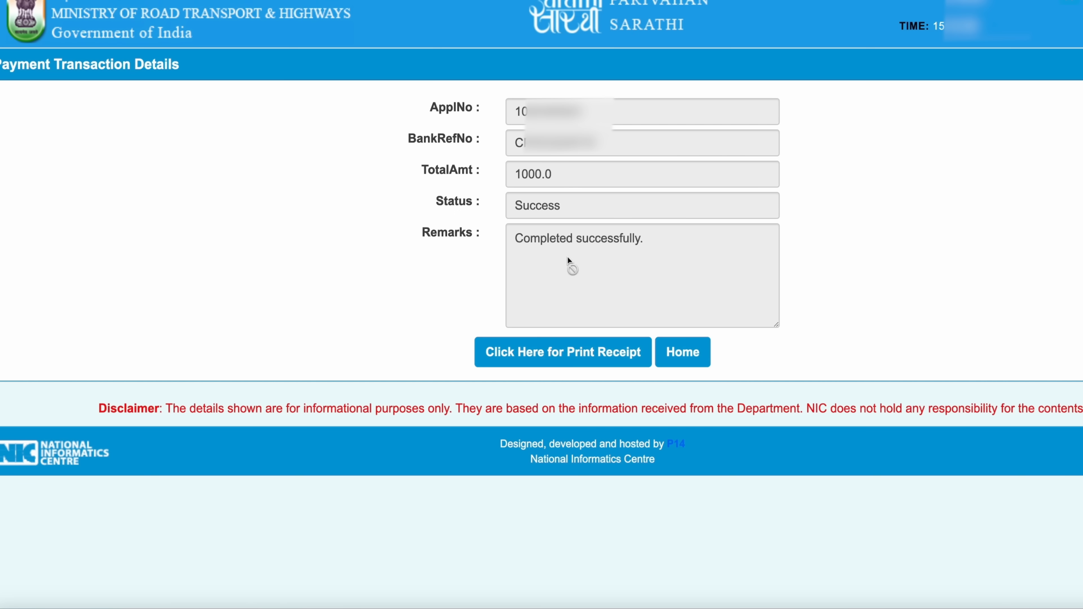
# - Save the fee e-receipt as a PDF, then return to the Sarathi home page
pyautogui.click(590, 355)
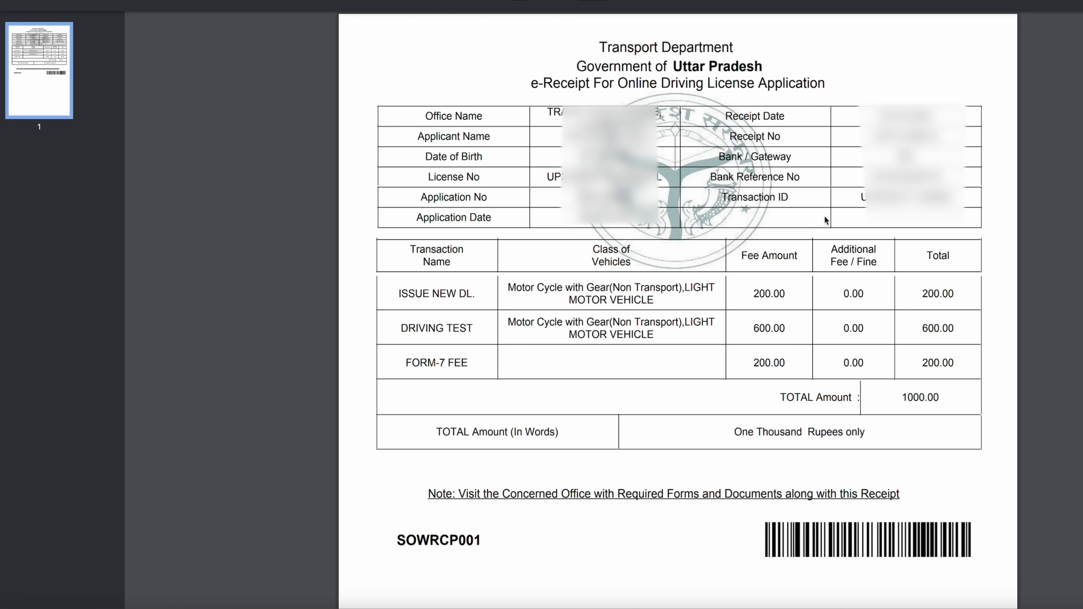
pyautogui.press('super+p')
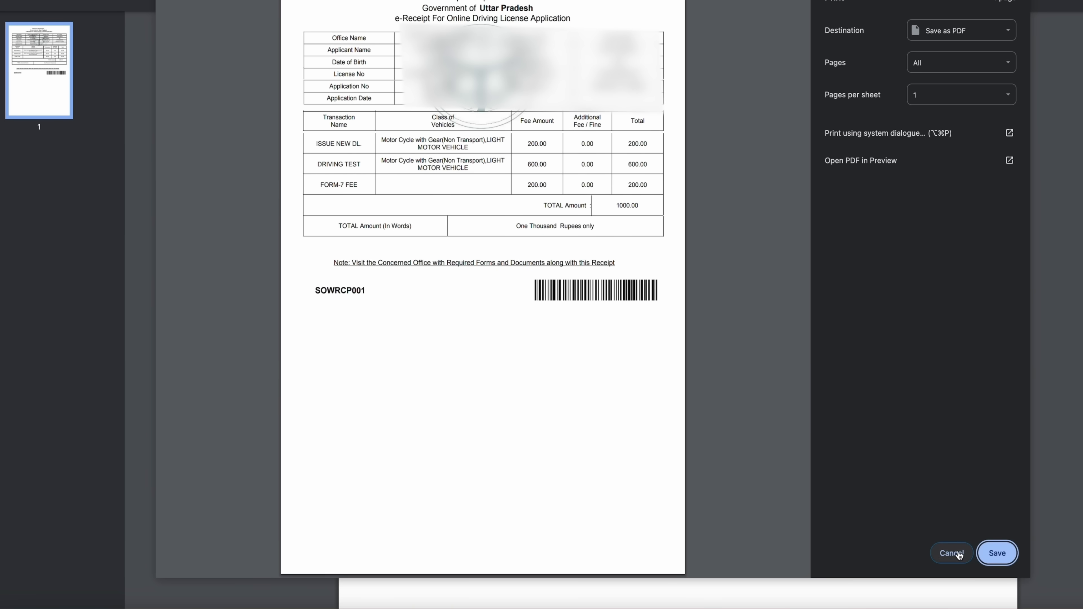
pyautogui.click(952, 553)
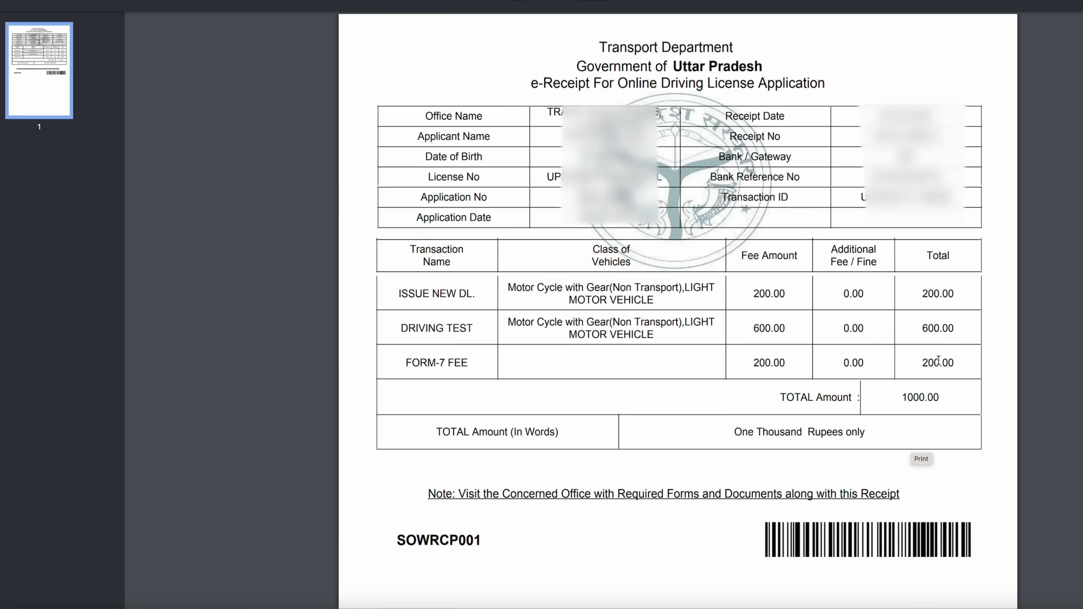
pyautogui.press('super+p')
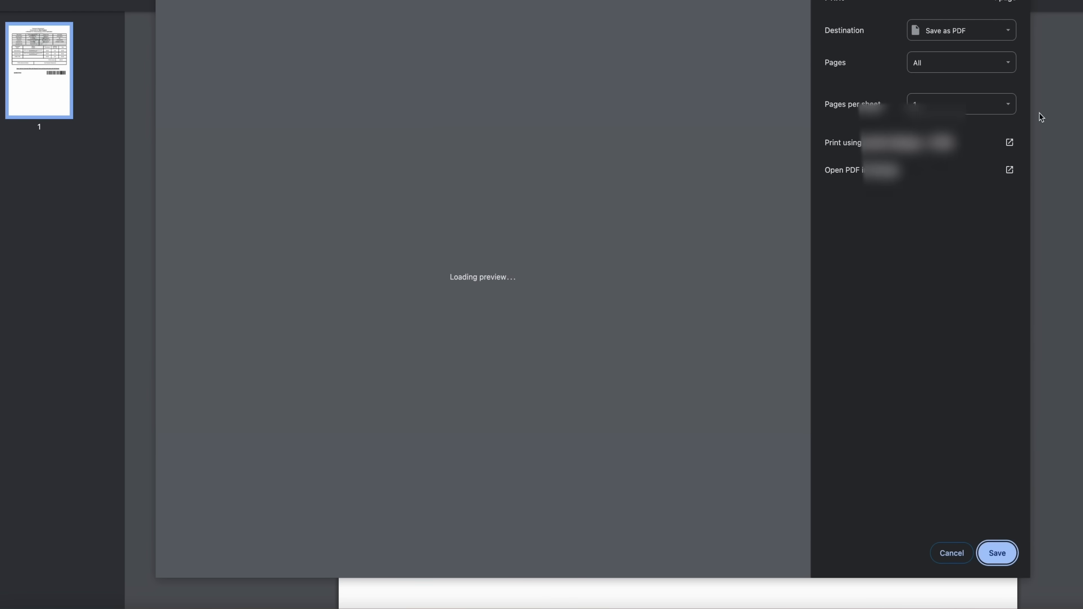
pyautogui.click(998, 554)
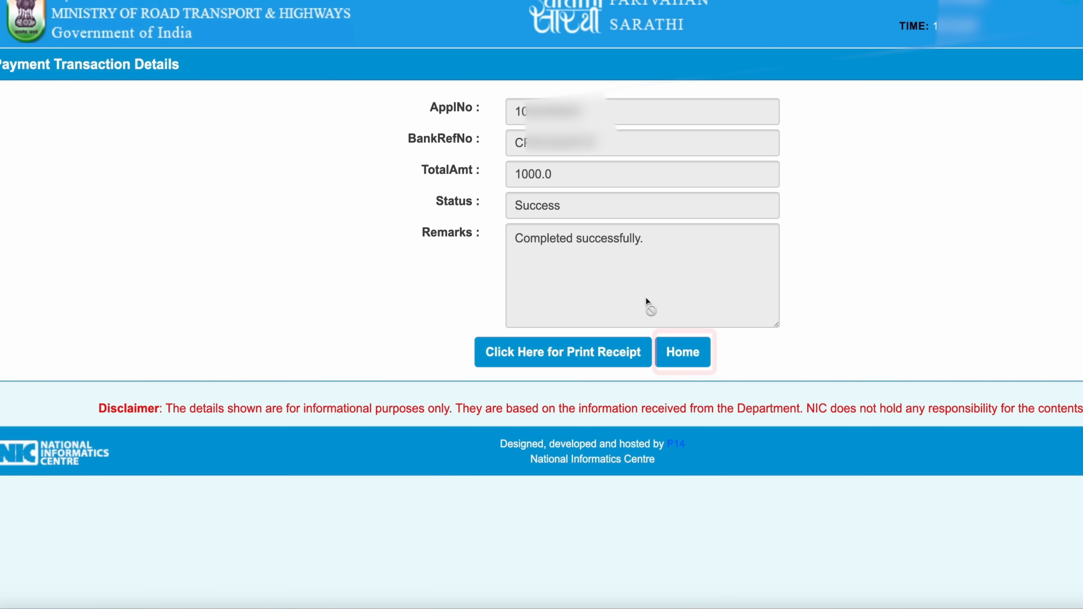
pyautogui.click(684, 353)
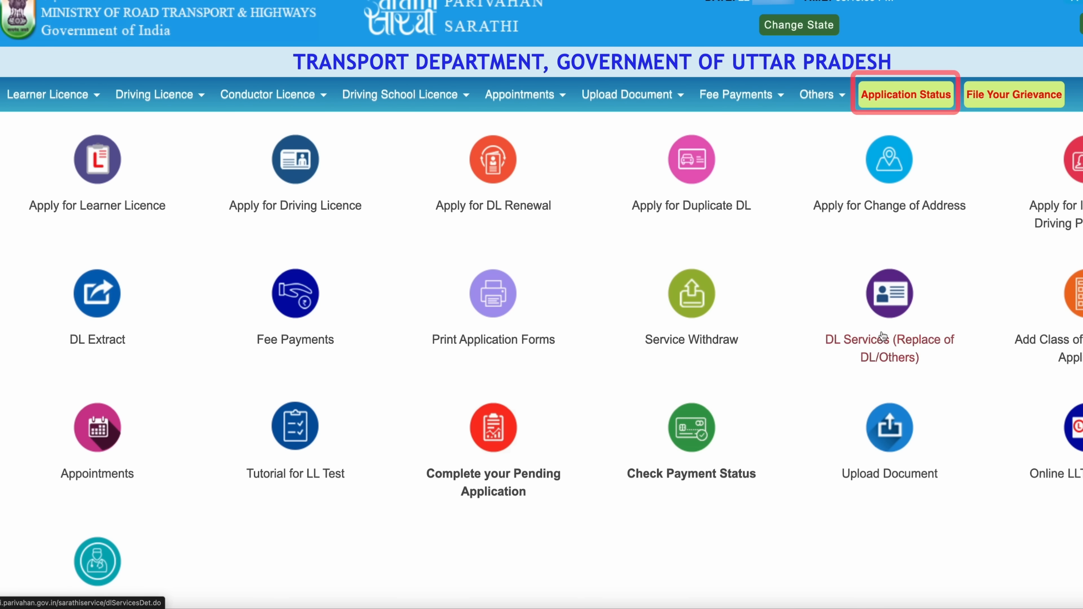
# - Look up the application status by entering the captcha in the status check form
pyautogui.click(906, 101)
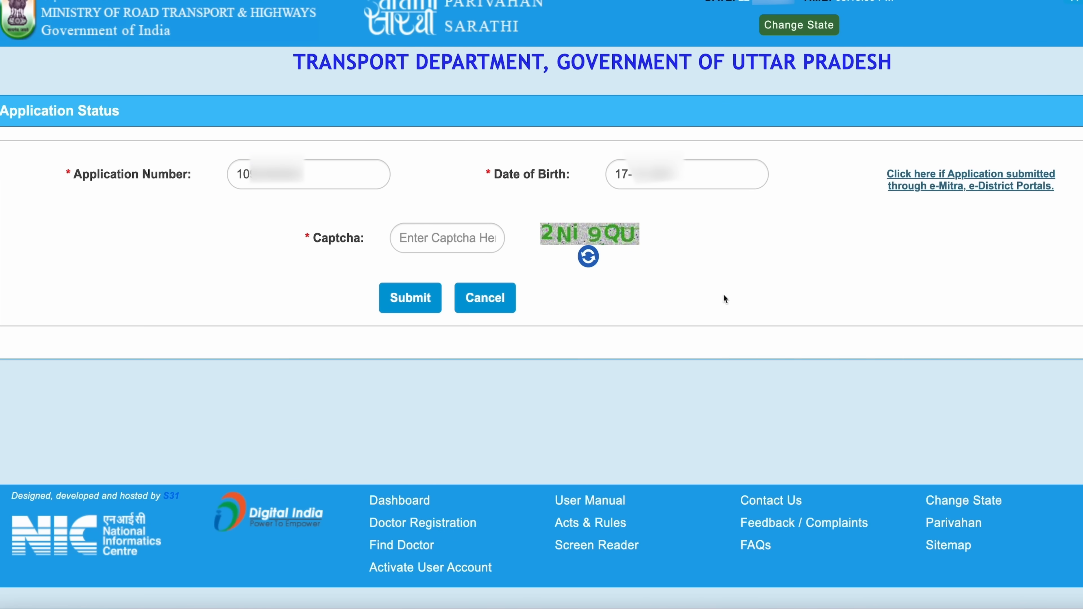
pyautogui.click(456, 238)
pyautogui.write('2Ni9QU')
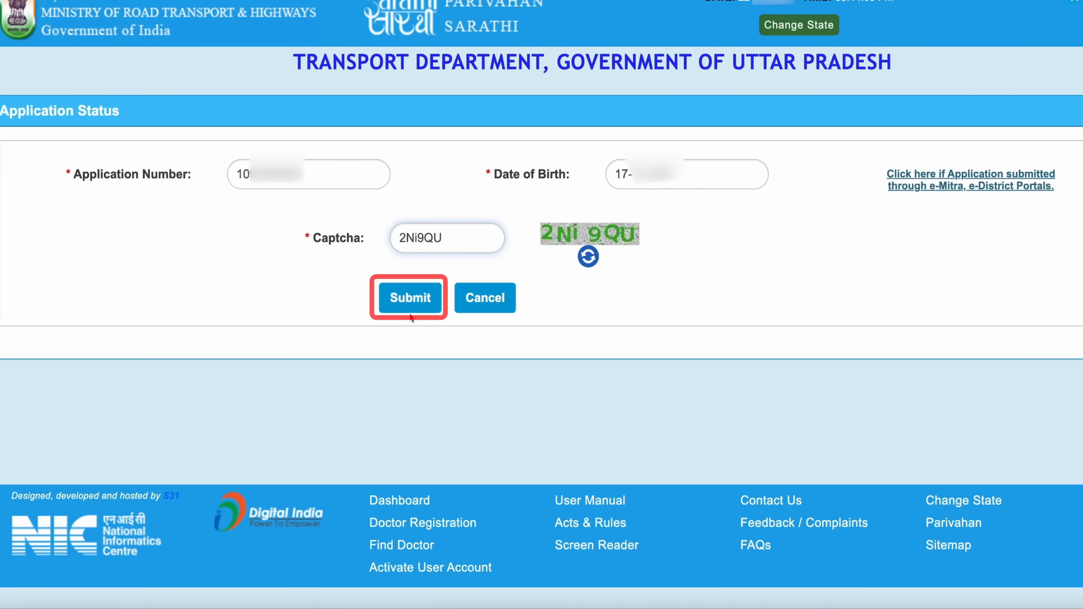
pyautogui.click(404, 299)
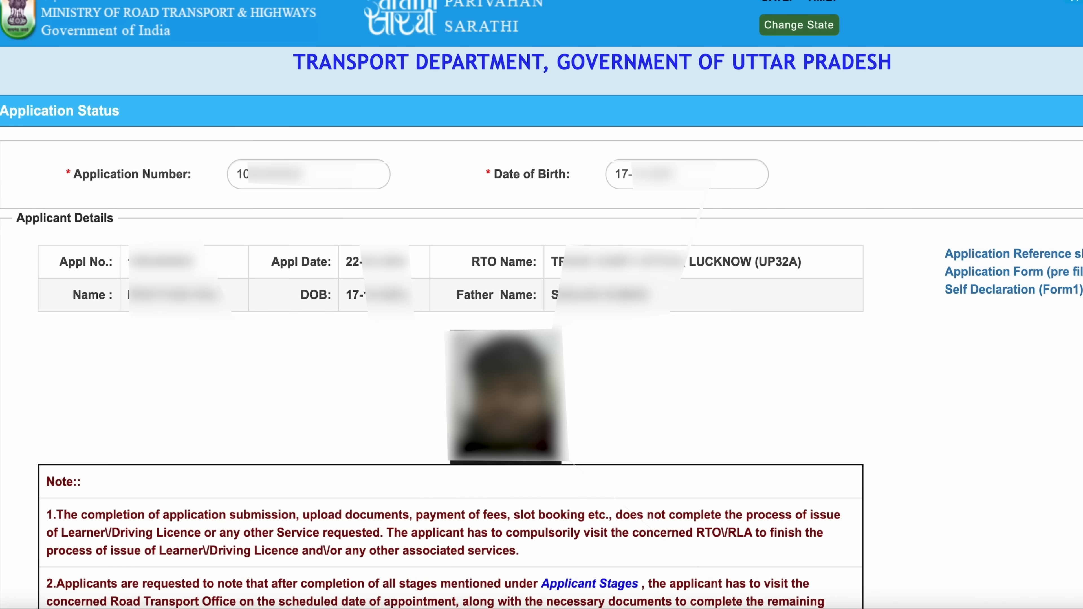
# - Proceed with the pending DL Slot Book stage
pyautogui.scroll(-5, 768, 324)
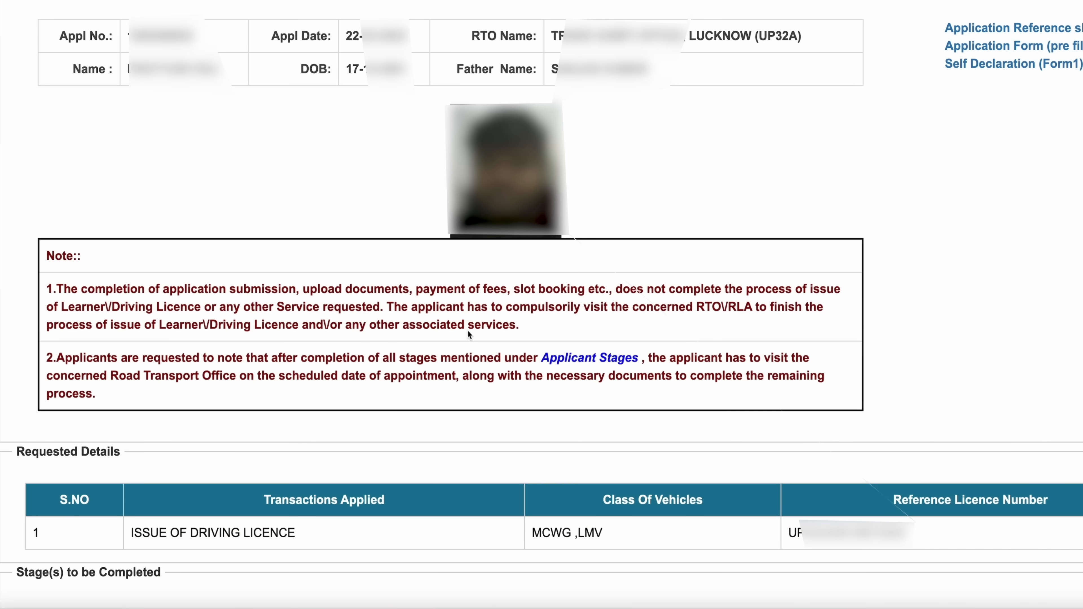
pyautogui.scroll(-6, 477, 378)
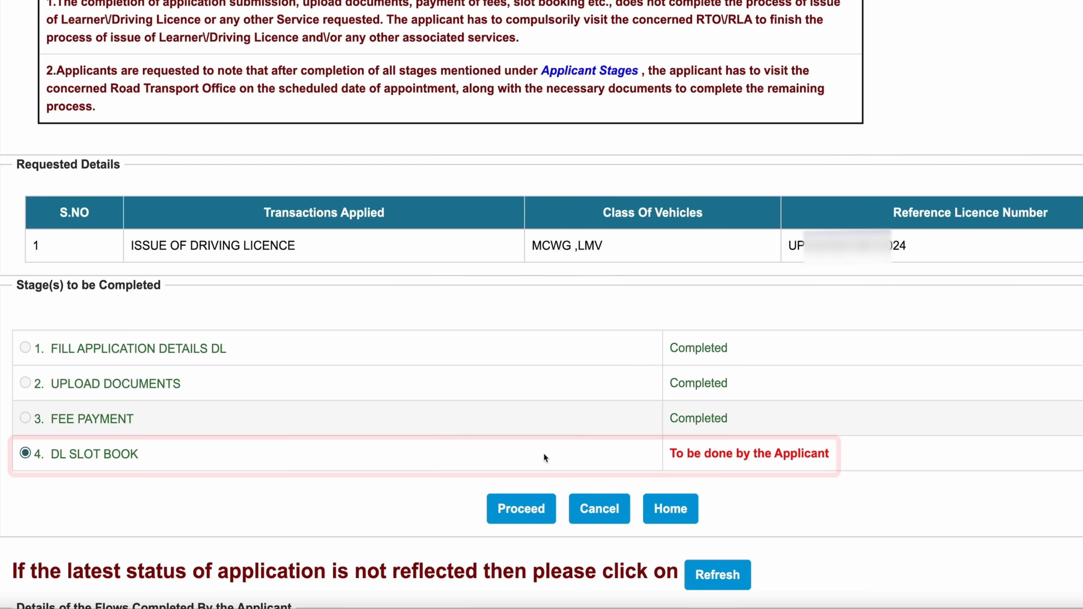
pyautogui.click(530, 505)
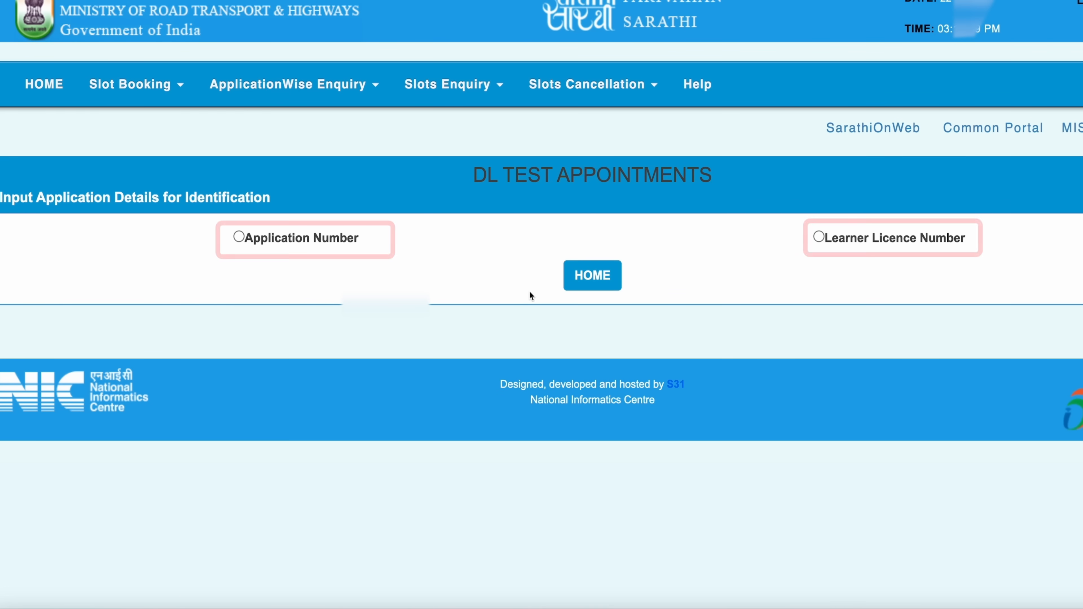
# - Identify the applicant by application number and submit with the captcha
pyautogui.click(239, 236)
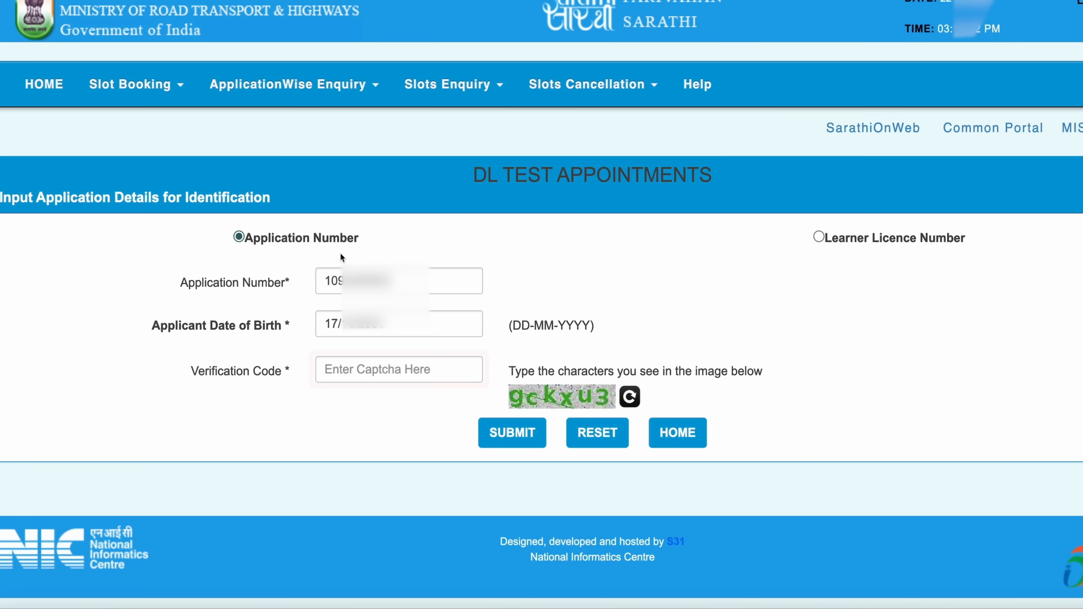
pyautogui.click(384, 369)
pyautogui.write('gckxu3')
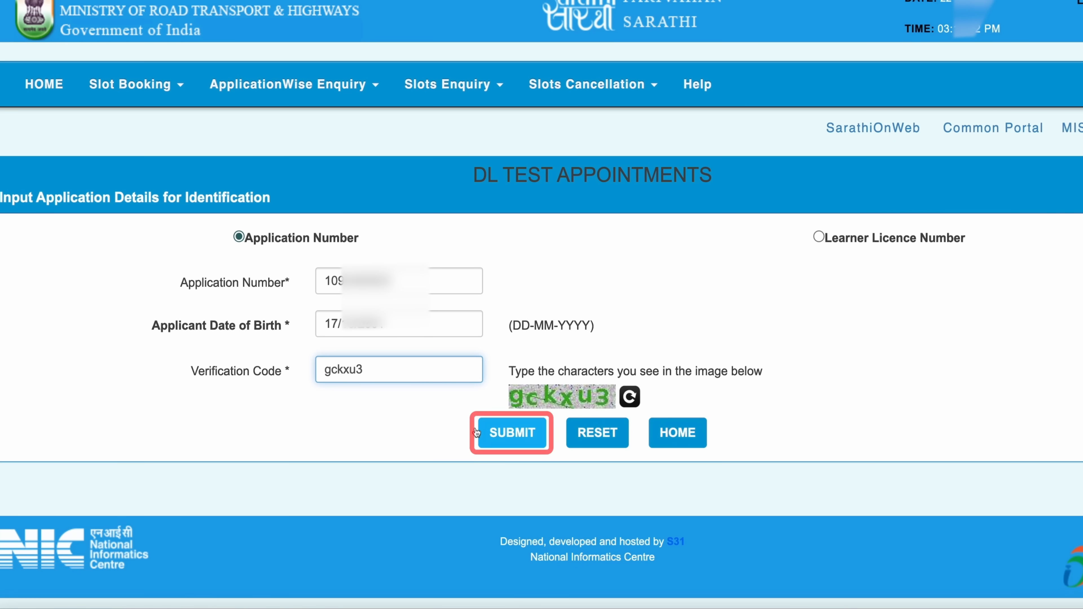
pyautogui.click(498, 436)
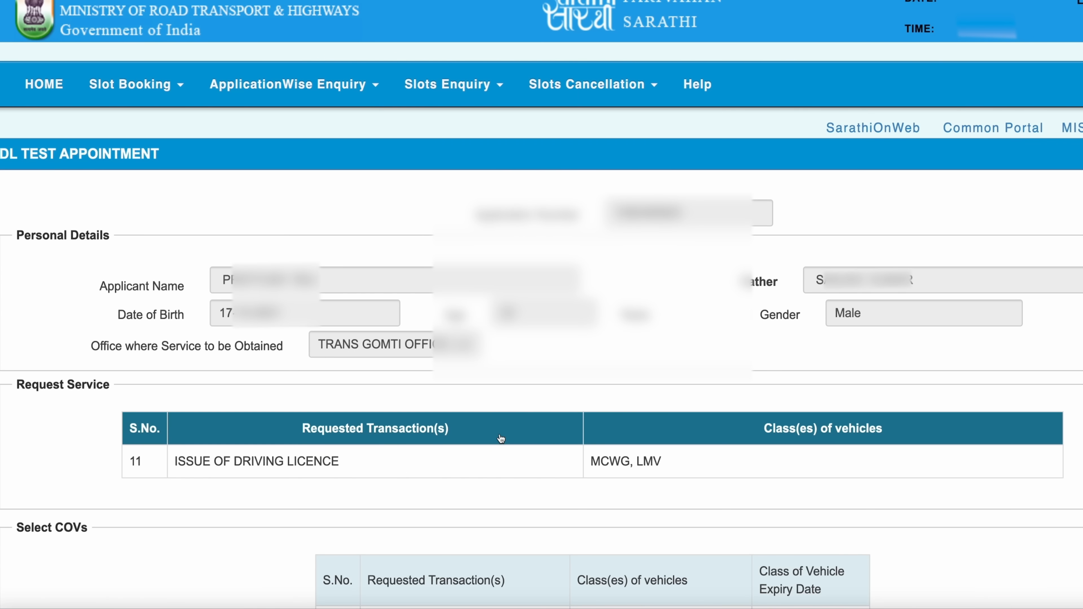
# - Select both MCWG and LMV classes and proceed to slot booking
pyautogui.scroll(-3, 331, 361)
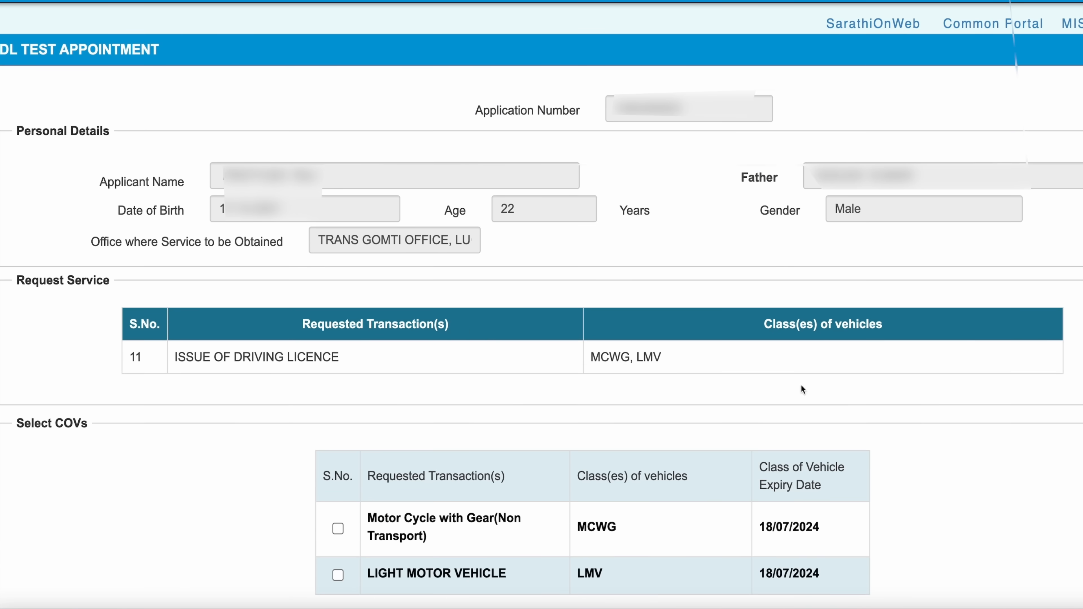
pyautogui.scroll(-4, 570, 394)
pyautogui.scroll(-2, 661, 412)
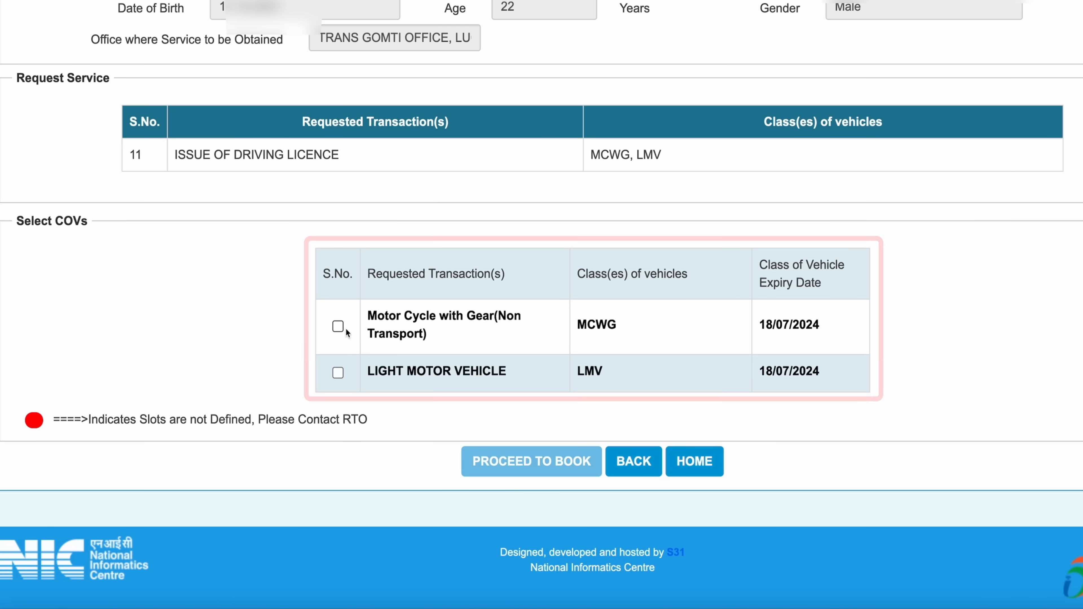
pyautogui.click(338, 326)
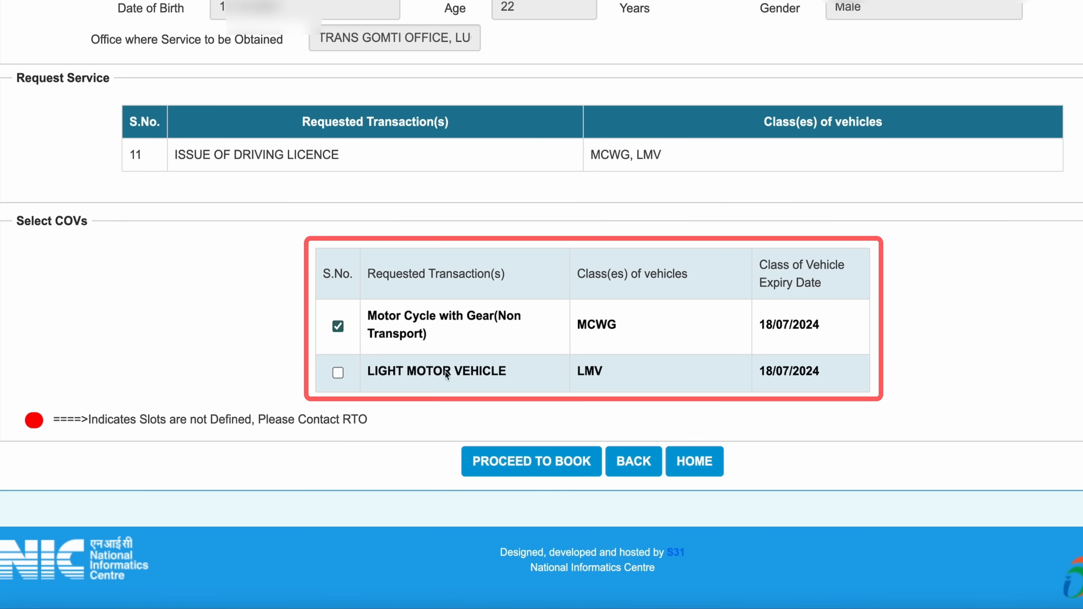
pyautogui.click(339, 373)
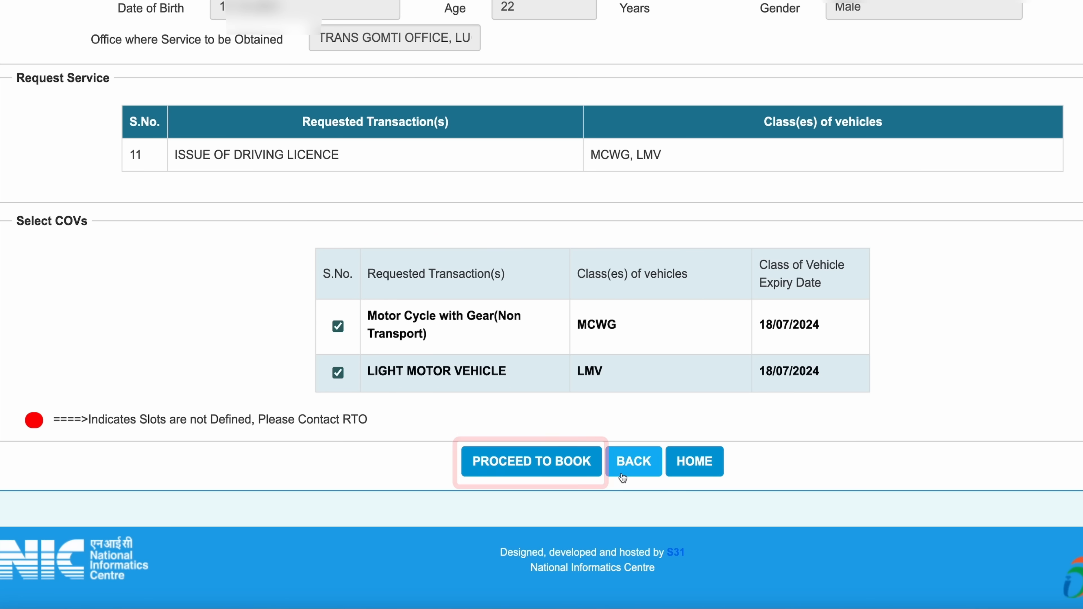
pyautogui.click(529, 467)
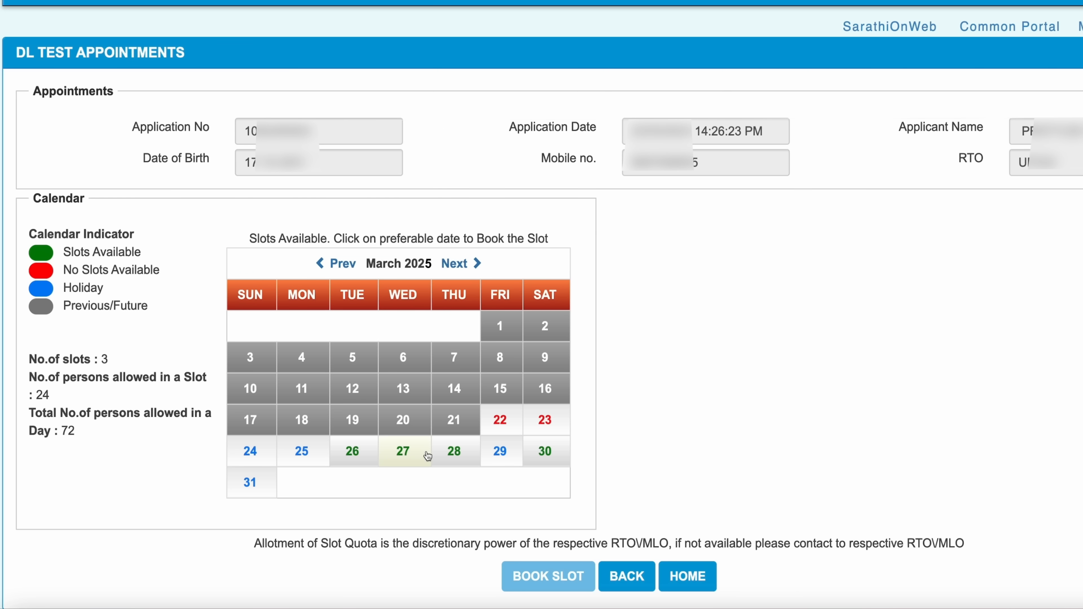
# - Book the 12.30-14.30 test slot on 28 March 2025
pyautogui.click(453, 453)
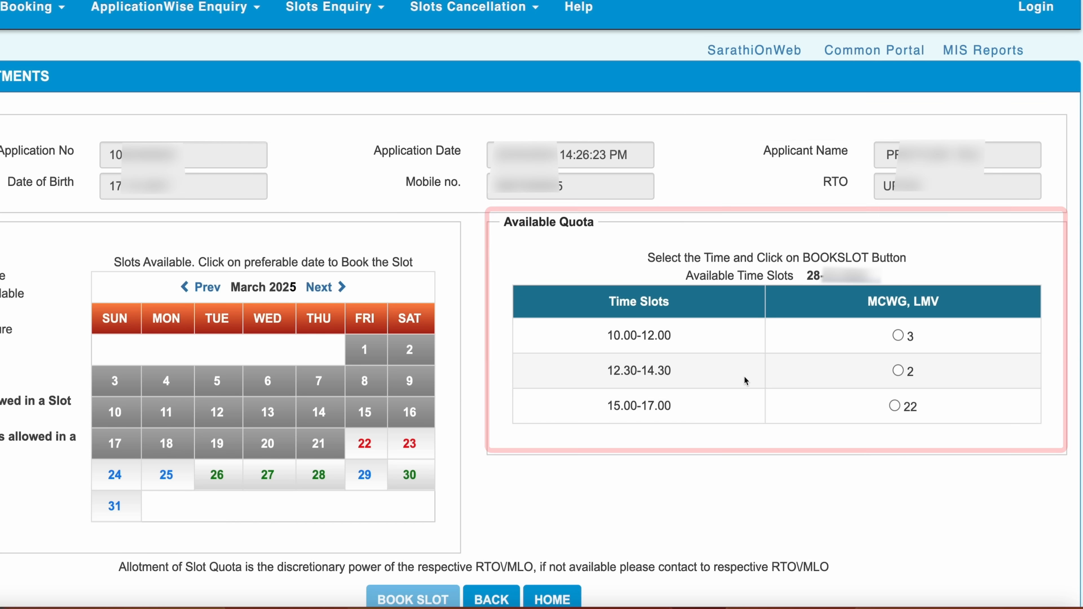
pyautogui.click(898, 370)
pyautogui.scroll(-3, 541, 427)
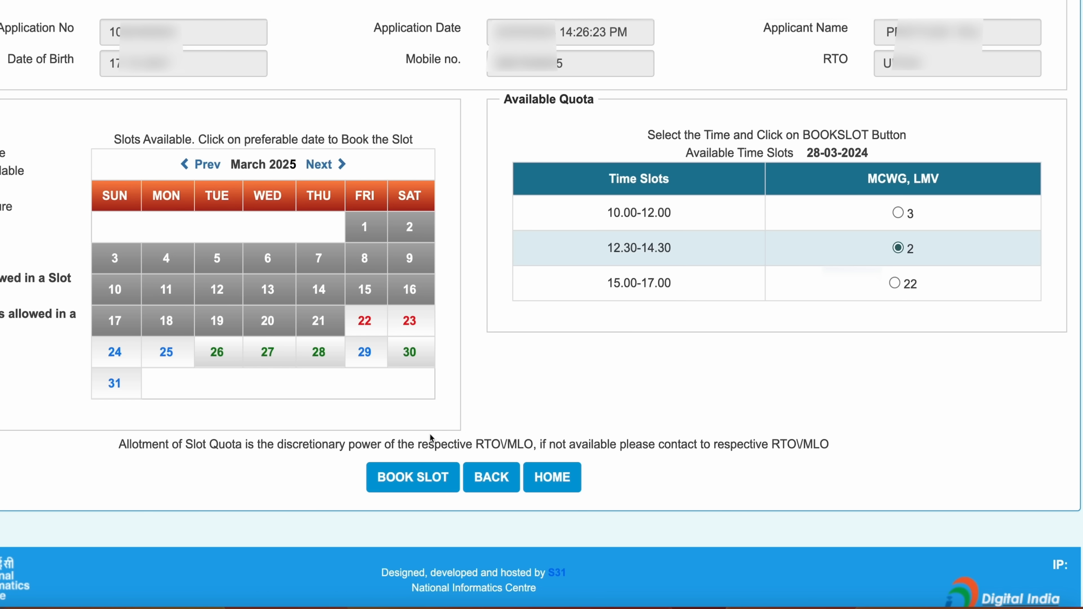
pyautogui.click(412, 477)
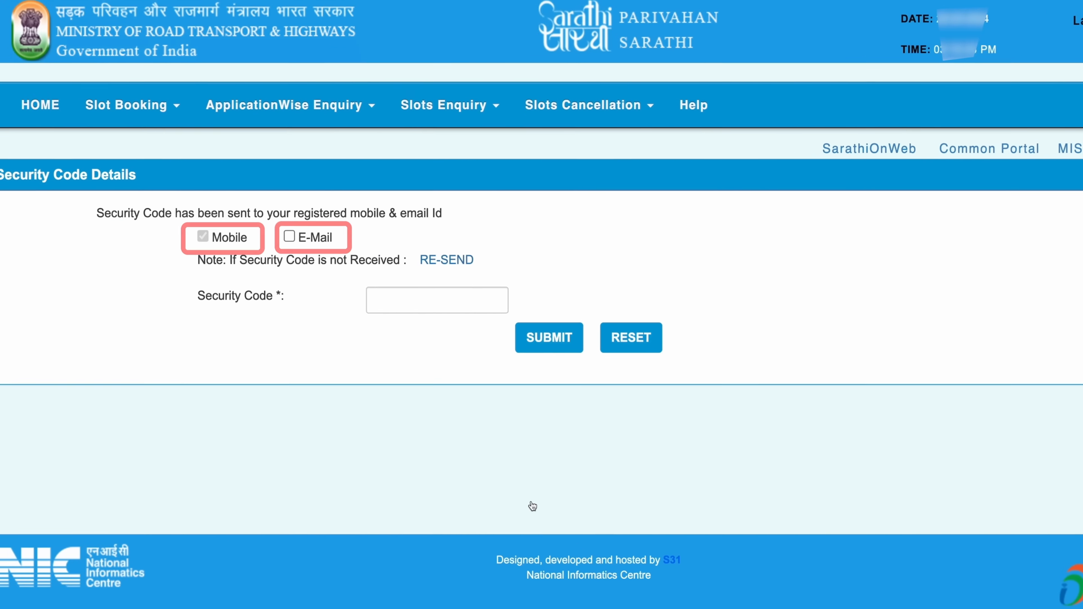
# - Submit the security code received on mobile, leaving the e-mail option unchecked
pyautogui.click(289, 236)
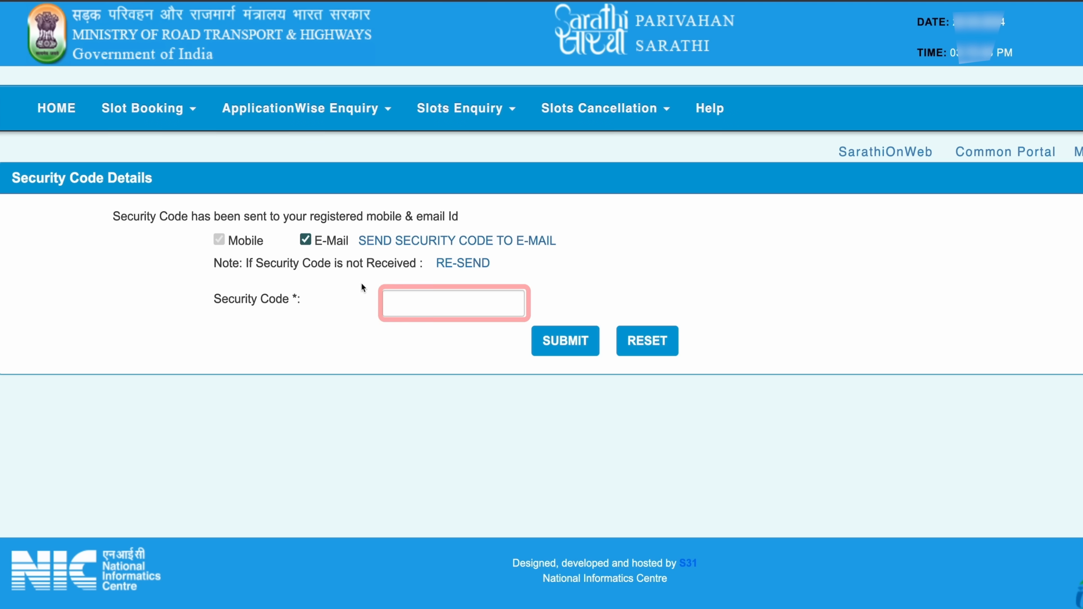
pyautogui.click(306, 240)
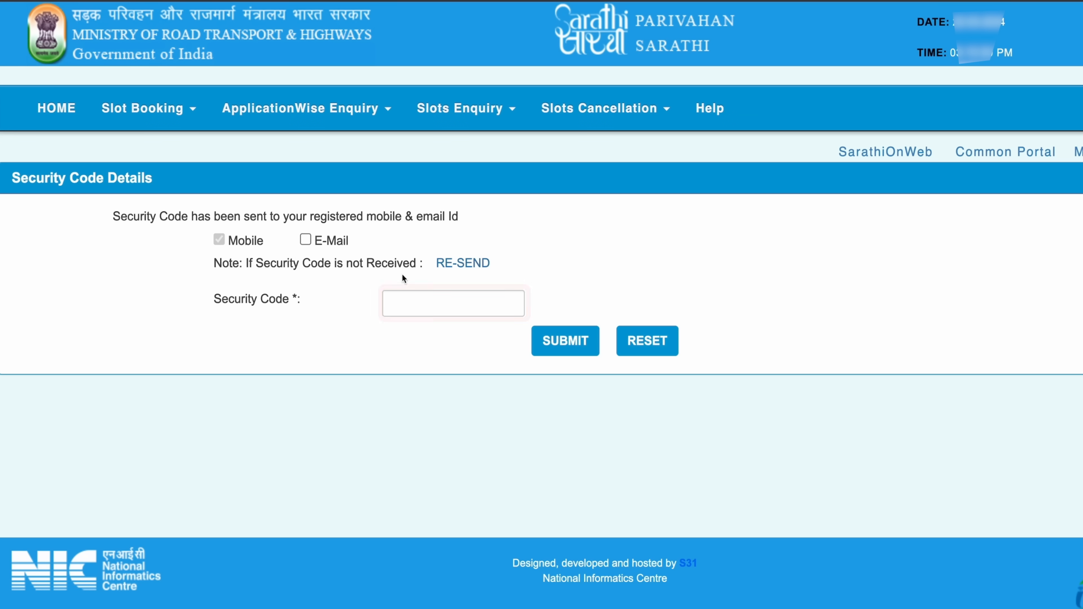
pyautogui.click(452, 304)
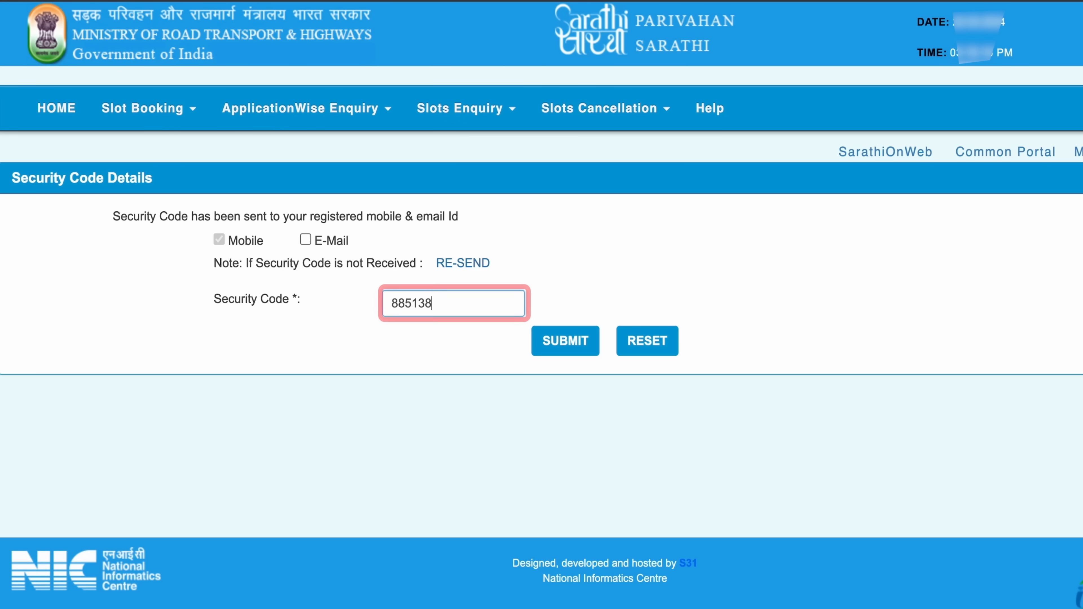
pyautogui.click(549, 348)
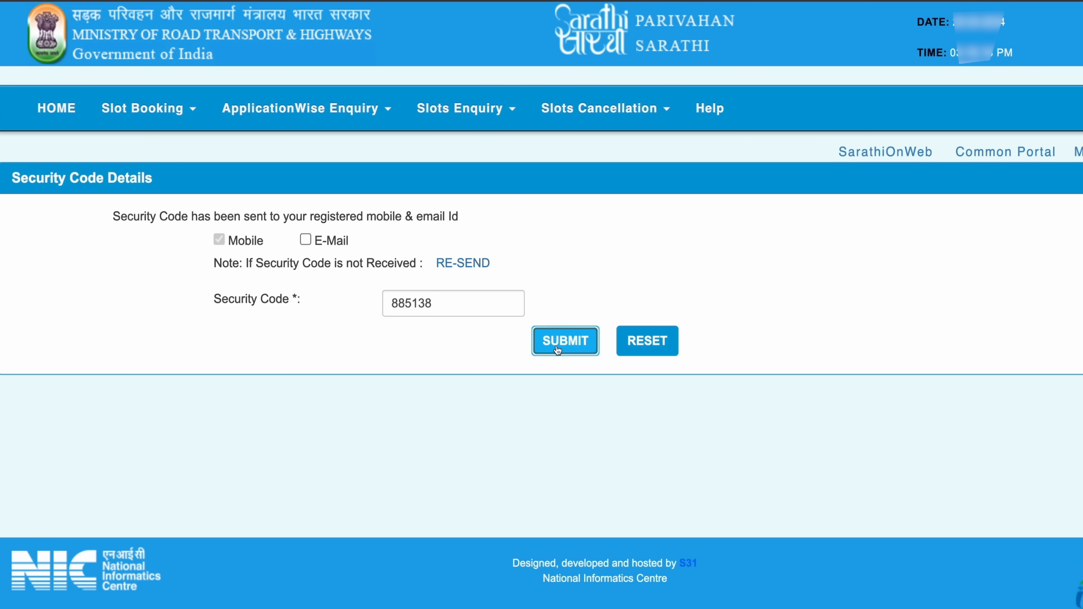
pyautogui.scroll(-2, 731, 394)
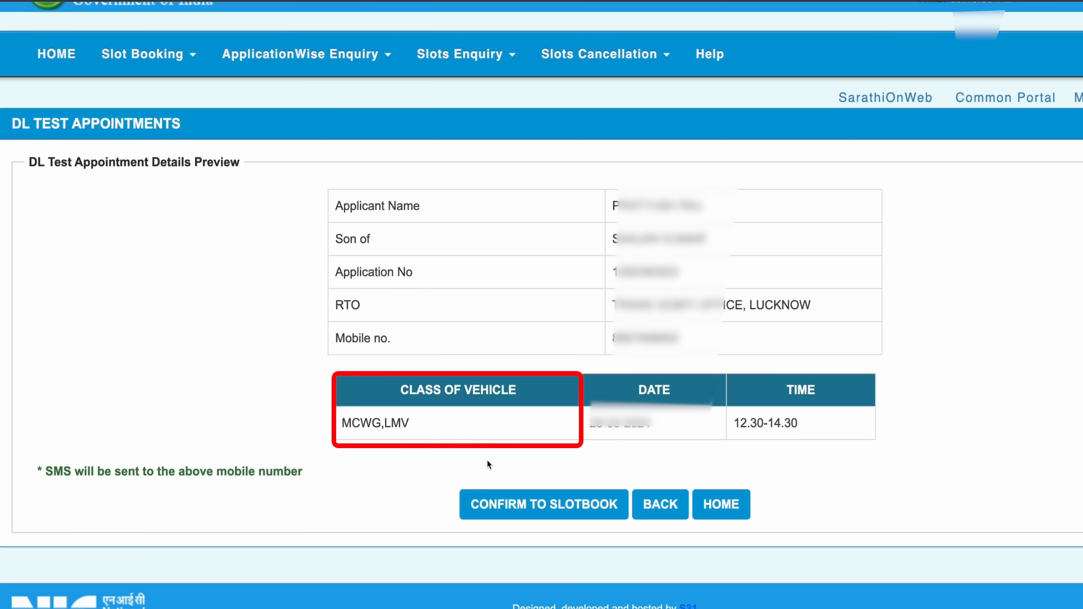
# - Confirm the MCWG,LMV test slot at 12.30-14.30 and save its provisional appointment letter as PDF
pyautogui.scroll(-1, 487, 460)
pyautogui.click(532, 484)
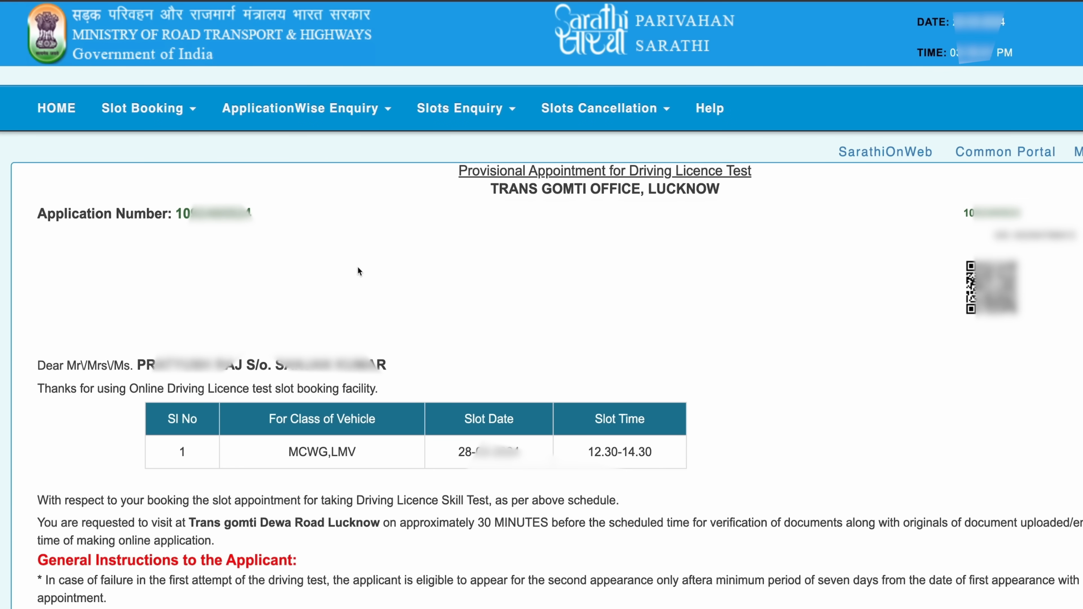
pyautogui.scroll(-6, 528, 315)
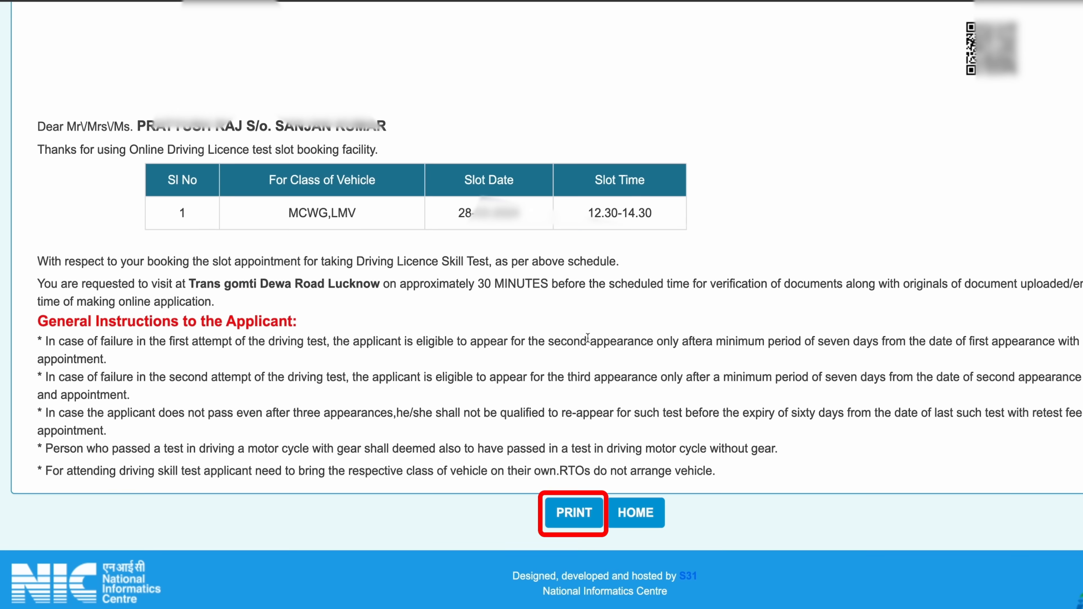
pyautogui.click(566, 514)
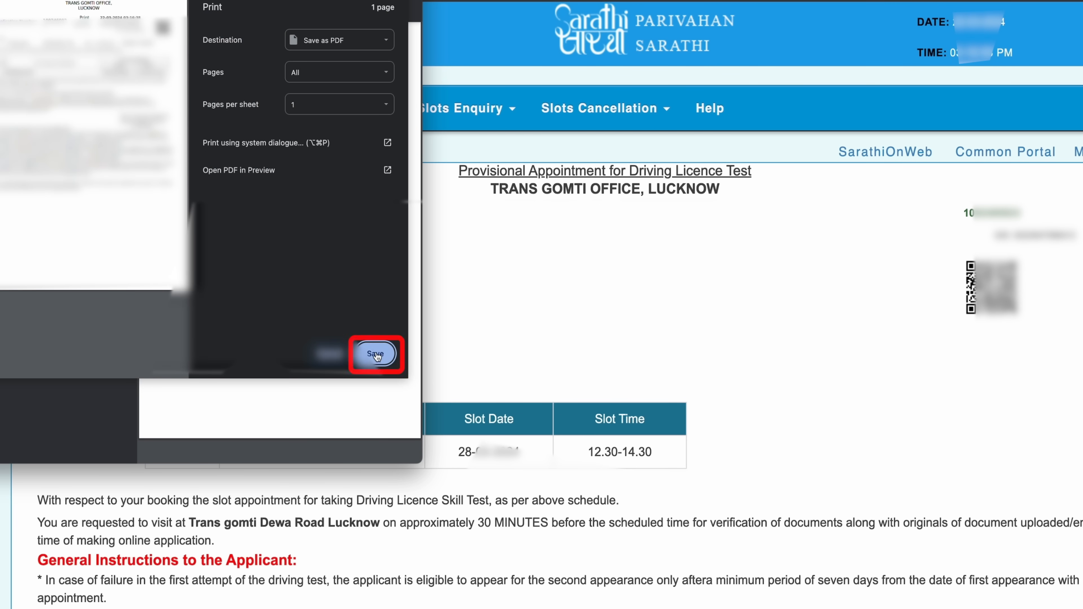
pyautogui.click(375, 354)
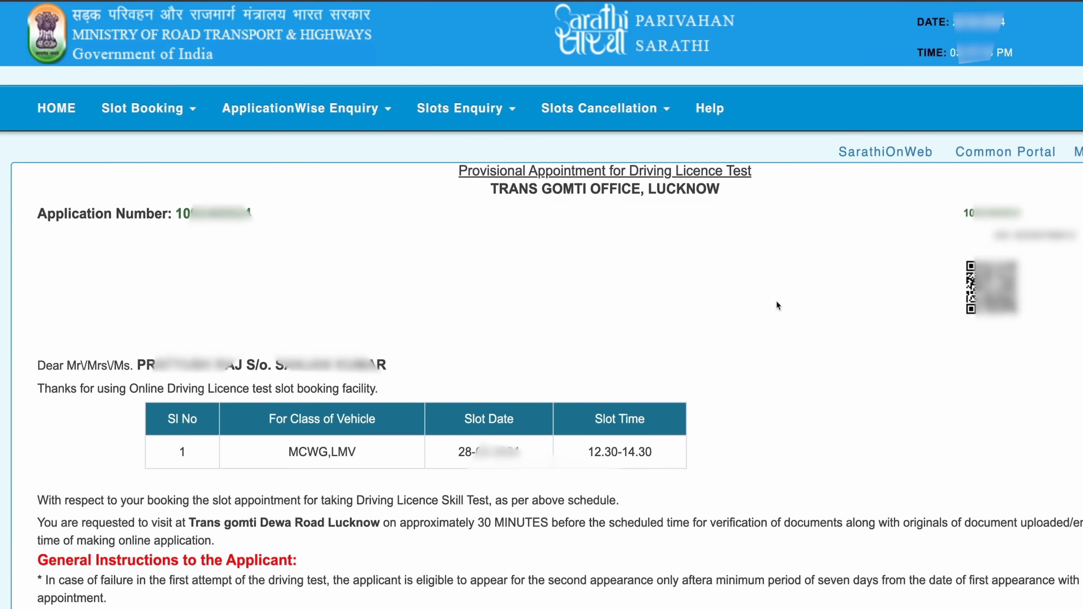